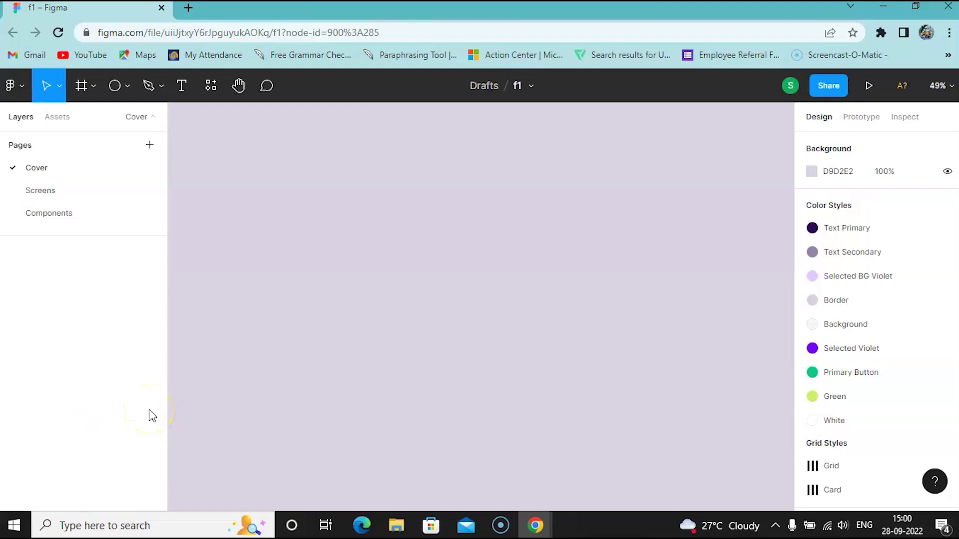
Step: Create an iPhone 11 Pro Max frame, 414 × 896, on the Cover page
{"action": "left_click_drag", "start_coordinate": [354, 250], "coordinate": [499, 448]}
{"action": "key", "text": "f"}
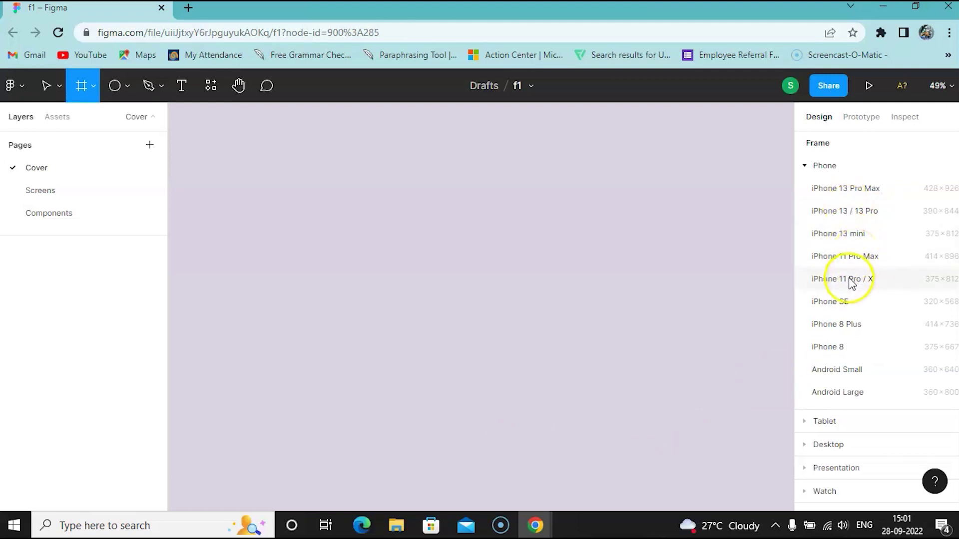
{"action": "left_click", "coordinate": [853, 260]}
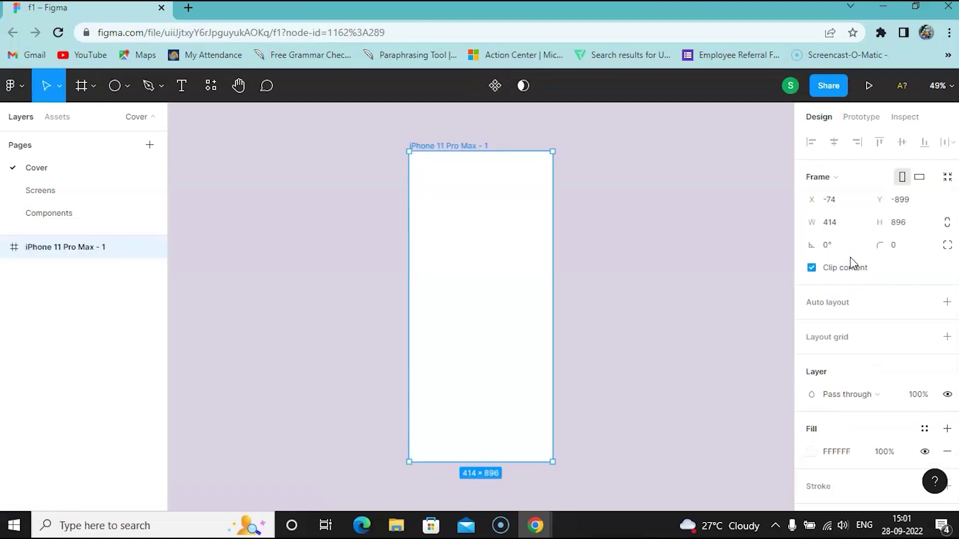
{"action": "left_click", "coordinate": [495, 350]}
{"action": "scroll", "coordinate": [494, 349], "scroll_direction": "up", "scroll_amount": 2}
{"action": "scroll", "coordinate": [495, 351], "scroll_direction": "up", "scroll_amount": 1}
{"action": "scroll", "coordinate": [496, 351], "scroll_direction": "down", "scroll_amount": 3}
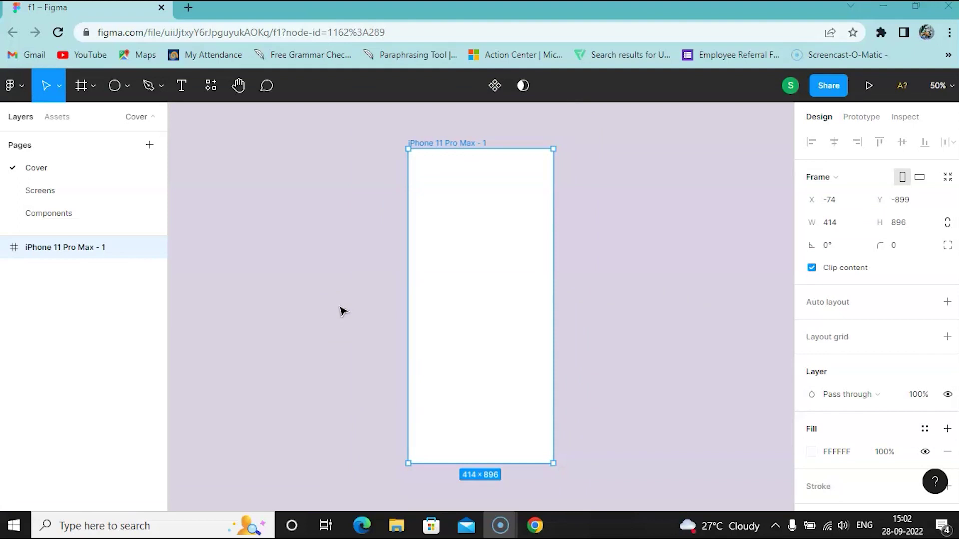
Step: Draw a rectangle of about 414 × 742 across the full width of the phone frame, starting at its top edge
{"action": "left_click", "coordinate": [482, 274]}
{"action": "left_click", "coordinate": [477, 260]}
{"action": "left_click", "coordinate": [92, 85]}
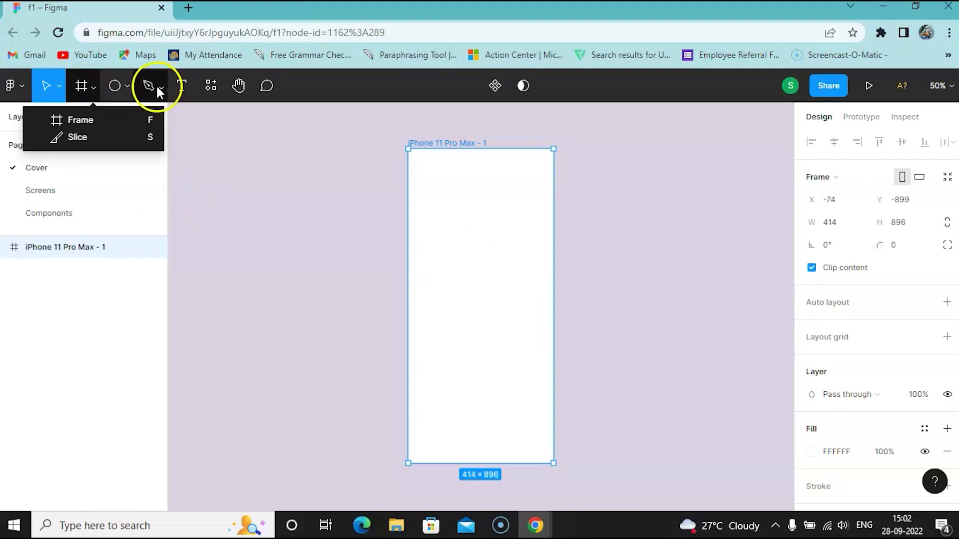
{"action": "left_click", "coordinate": [126, 86]}
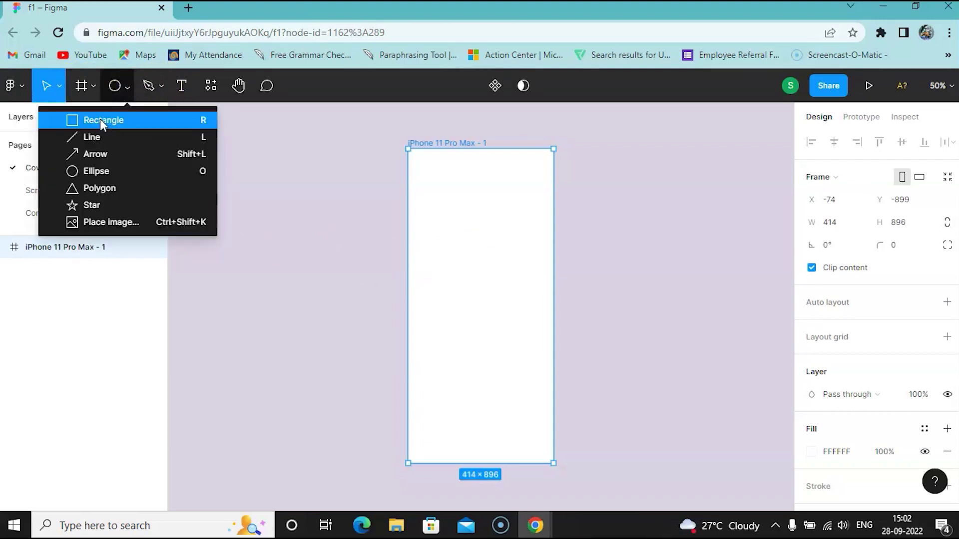
{"action": "left_click", "coordinate": [100, 118]}
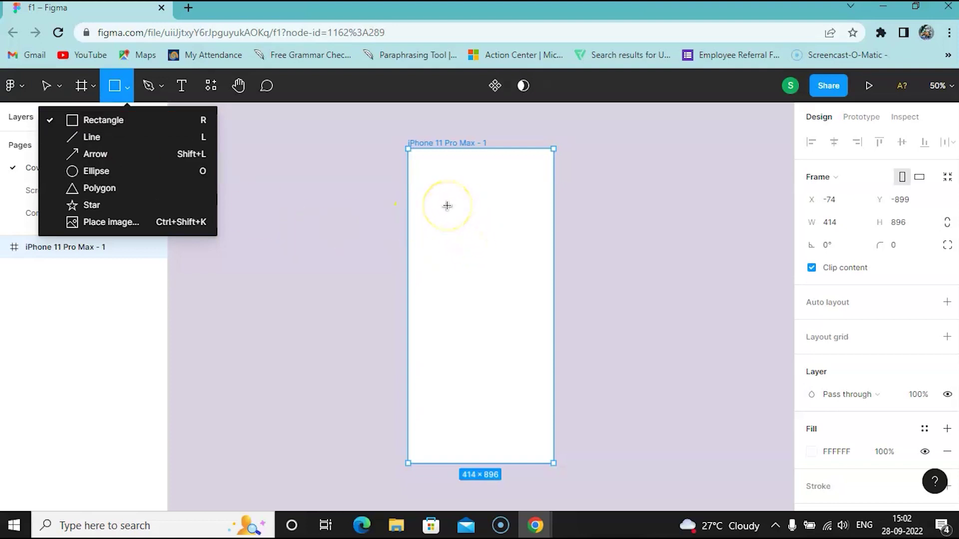
{"action": "mouse_move", "coordinate": [408, 148]}
{"action": "left_mouse_down"}
{"action": "mouse_move", "coordinate": [423, 210]}
{"action": "mouse_move", "coordinate": [479, 334]}
{"action": "mouse_move", "coordinate": [538, 344]}
{"action": "mouse_move", "coordinate": [551, 410]}
{"action": "left_mouse_up"}
{"action": "mouse_move", "coordinate": [516, 342]}
{"action": "left_mouse_down"}
{"action": "mouse_move", "coordinate": [514, 397]}
{"action": "mouse_move", "coordinate": [516, 345]}
{"action": "left_mouse_up"}
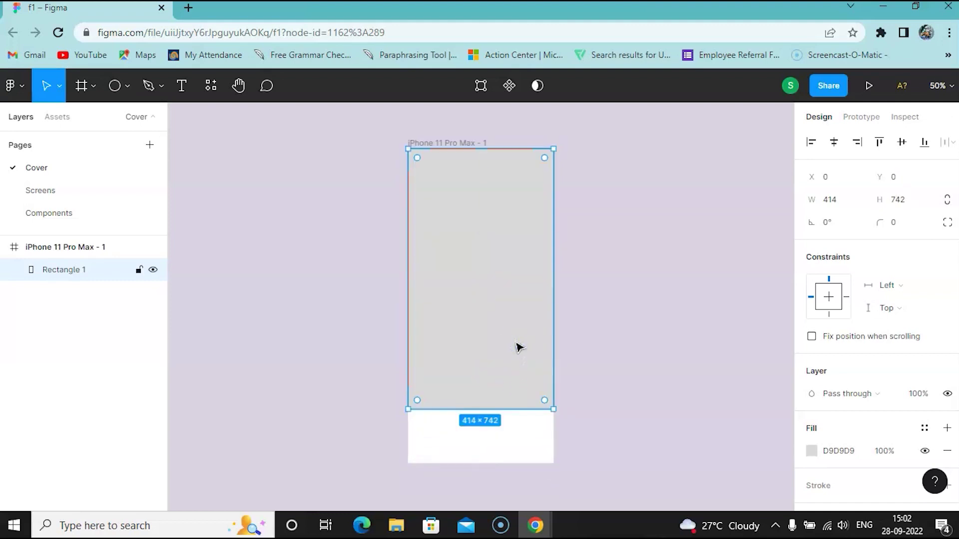
Step: Fill the rectangle with the solid turquoise green 29DCB1
{"action": "left_click", "coordinate": [520, 346]}
{"action": "left_click", "coordinate": [514, 326]}
{"action": "left_click", "coordinate": [811, 453]}
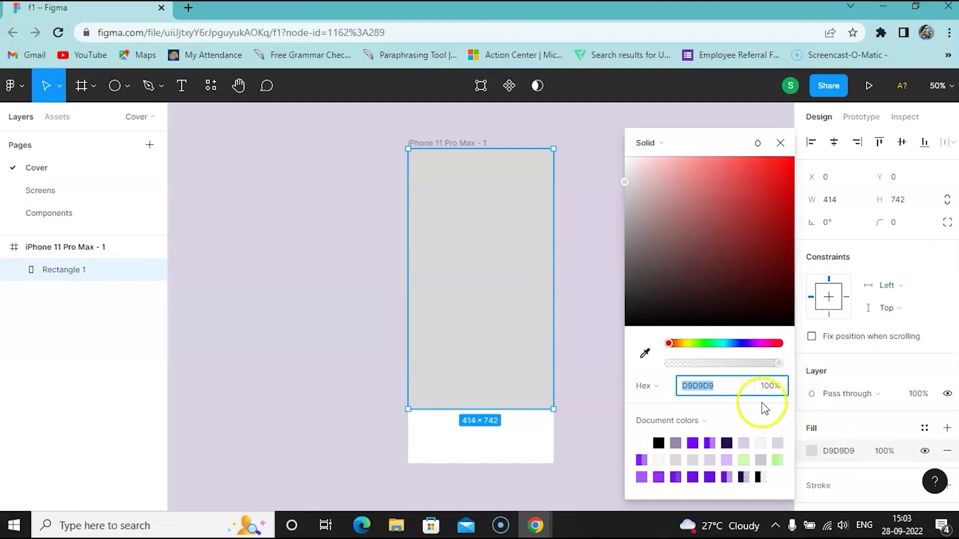
{"action": "left_click", "coordinate": [721, 343]}
{"action": "left_click", "coordinate": [711, 195]}
{"action": "left_click_drag", "start_coordinate": [708, 169], "coordinate": [729, 178]}
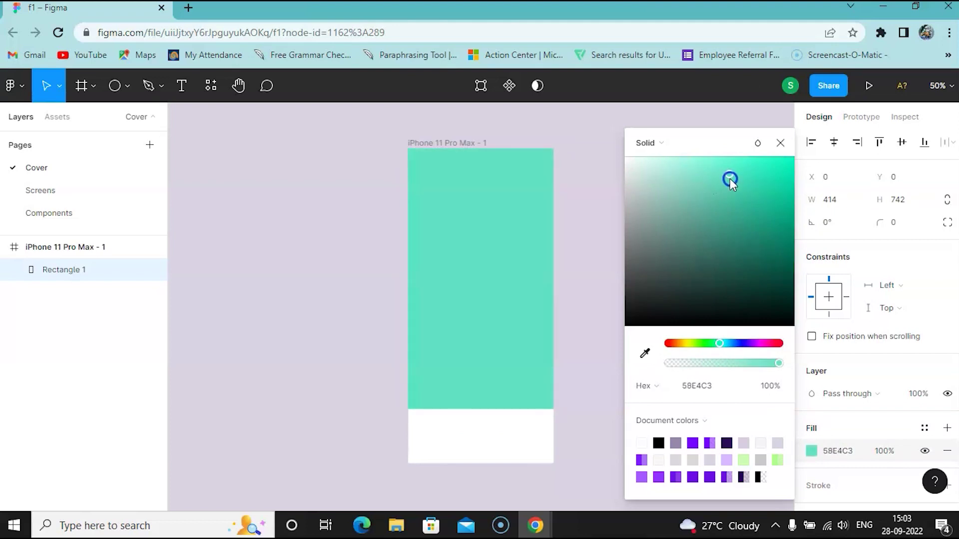
{"action": "left_click", "coordinate": [740, 184]}
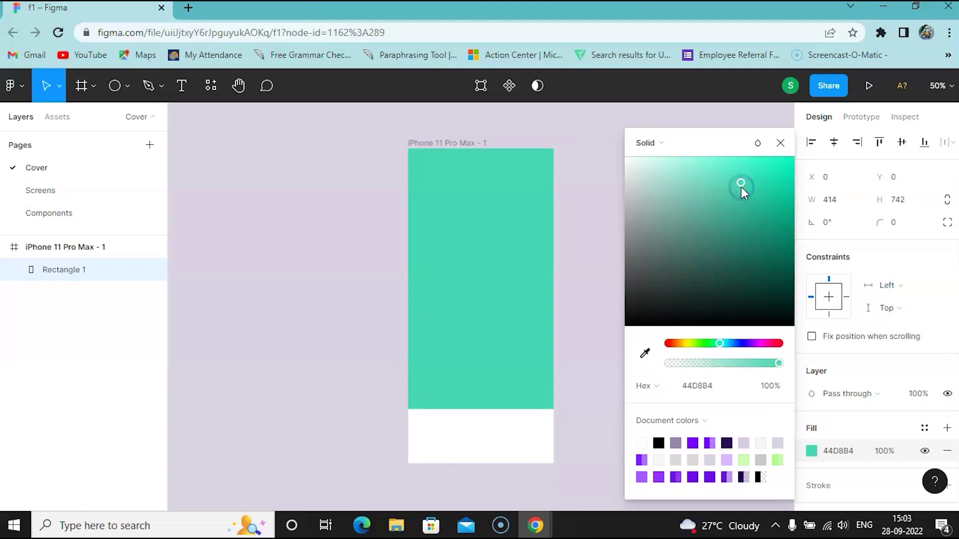
{"action": "left_click", "coordinate": [757, 191]}
{"action": "left_click", "coordinate": [763, 185]}
{"action": "left_click", "coordinate": [780, 143]}
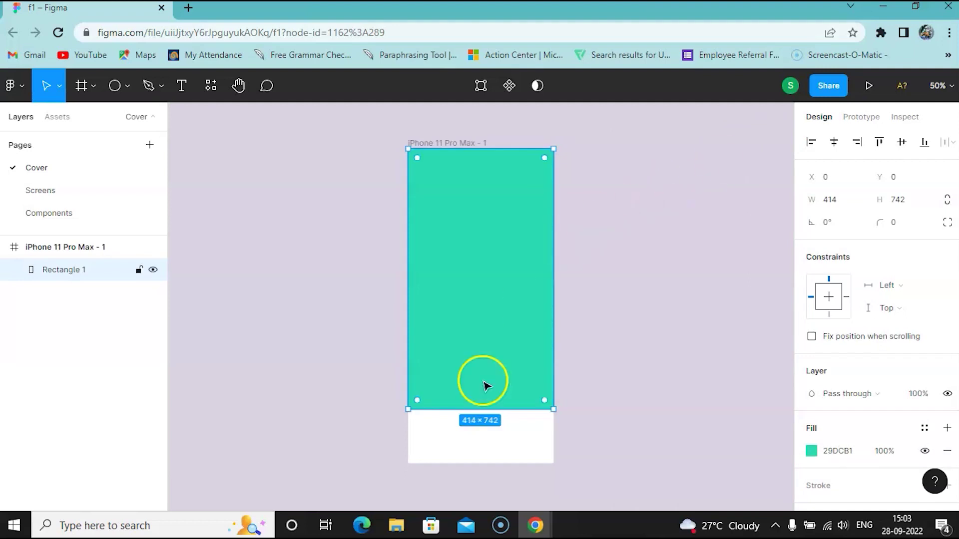
Step: Draw a second full-width rectangle of about 414 × 606 over the green one, ending at the frame's bottom edge
{"action": "left_click_drag", "start_coordinate": [497, 308], "coordinate": [494, 359]}
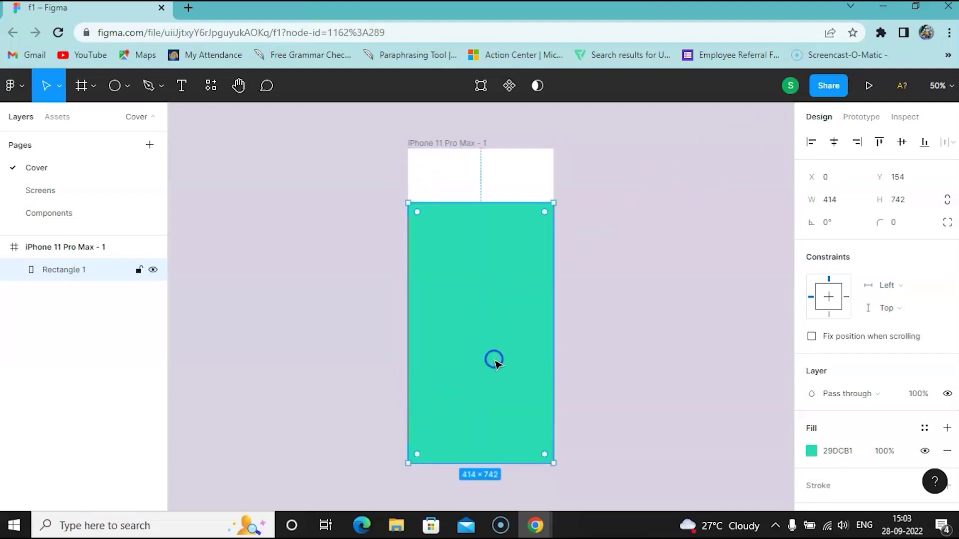
{"action": "left_click_drag", "start_coordinate": [493, 253], "coordinate": [494, 202]}
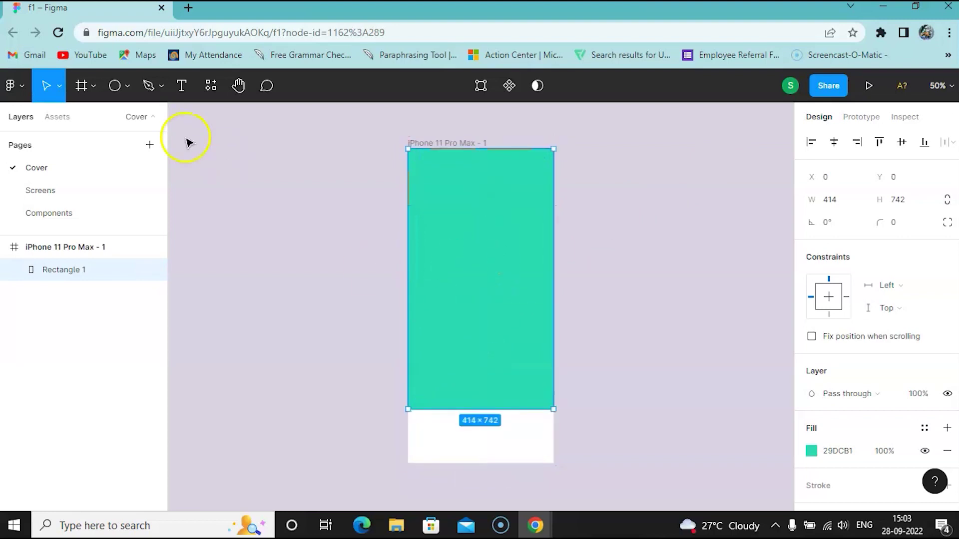
{"action": "key", "text": "r"}
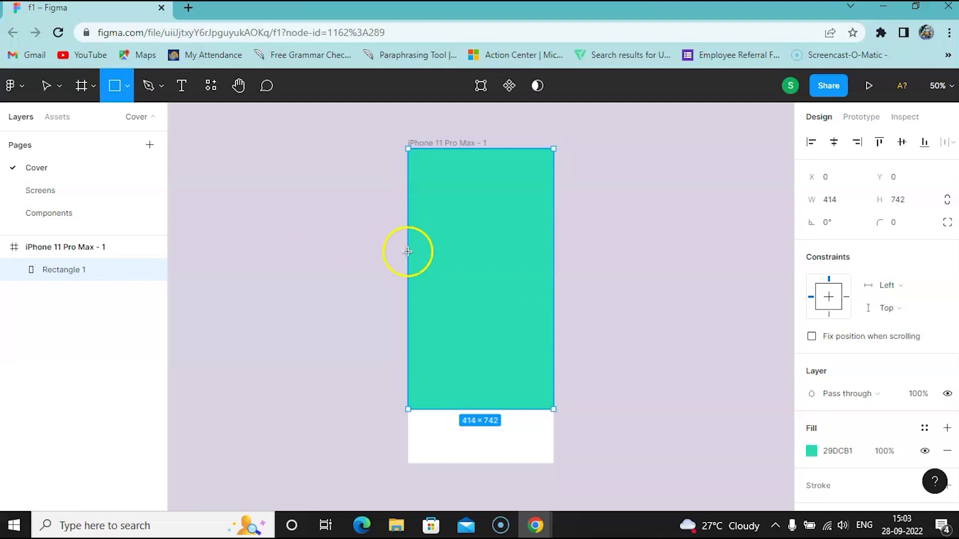
{"action": "left_click_drag", "start_coordinate": [408, 251], "coordinate": [413, 261]}
{"action": "left_click_drag", "start_coordinate": [439, 303], "coordinate": [553, 463]}
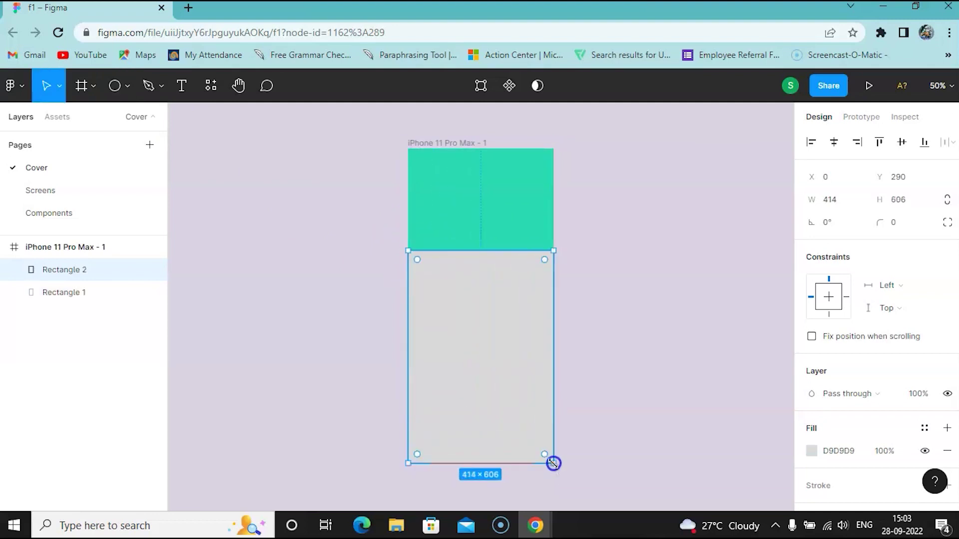
Step: Fill the second rectangle with the solid blue 2F7BEE
{"action": "left_click", "coordinate": [822, 452]}
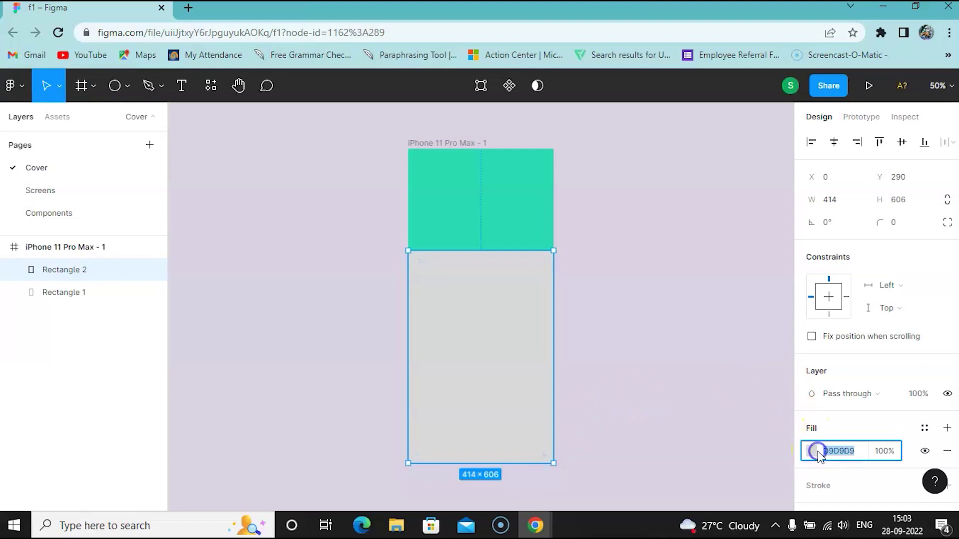
{"action": "left_click", "coordinate": [812, 451]}
{"action": "mouse_move", "coordinate": [738, 343]}
{"action": "left_mouse_down"}
{"action": "mouse_move", "coordinate": [716, 345]}
{"action": "mouse_move", "coordinate": [735, 343]}
{"action": "left_mouse_up"}
{"action": "left_click_drag", "start_coordinate": [753, 185], "coordinate": [762, 172]}
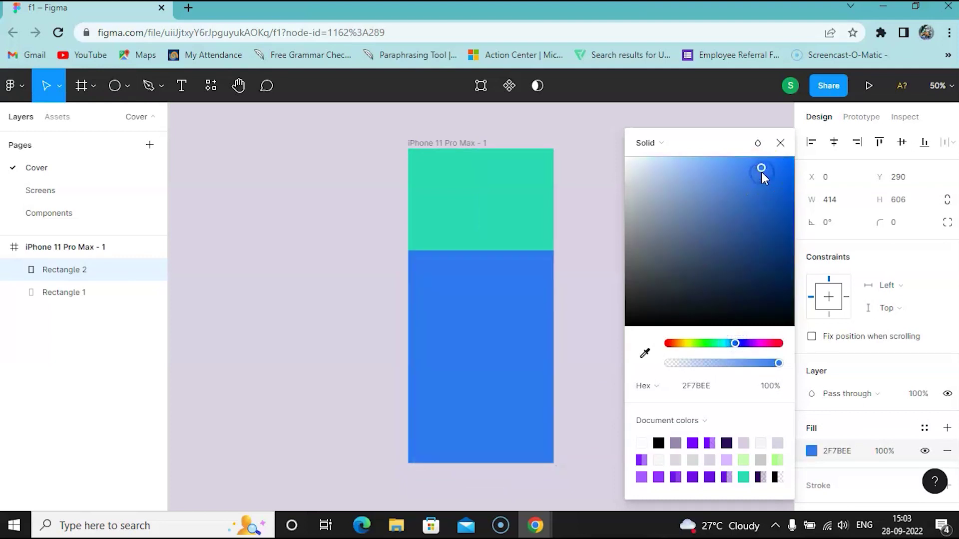
{"action": "left_click", "coordinate": [609, 214]}
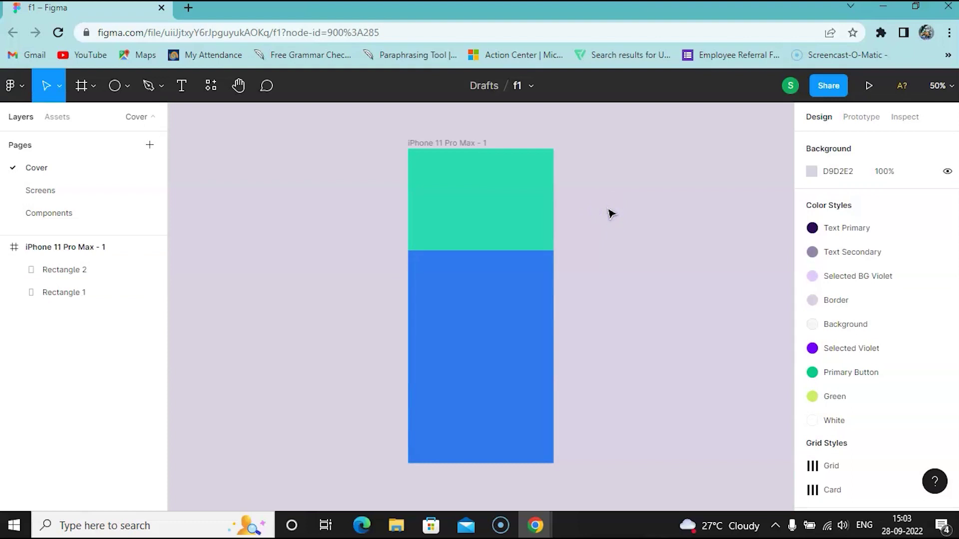
Step: Move the blue rectangle to X 0 and Y 323
{"action": "left_click", "coordinate": [460, 221]}
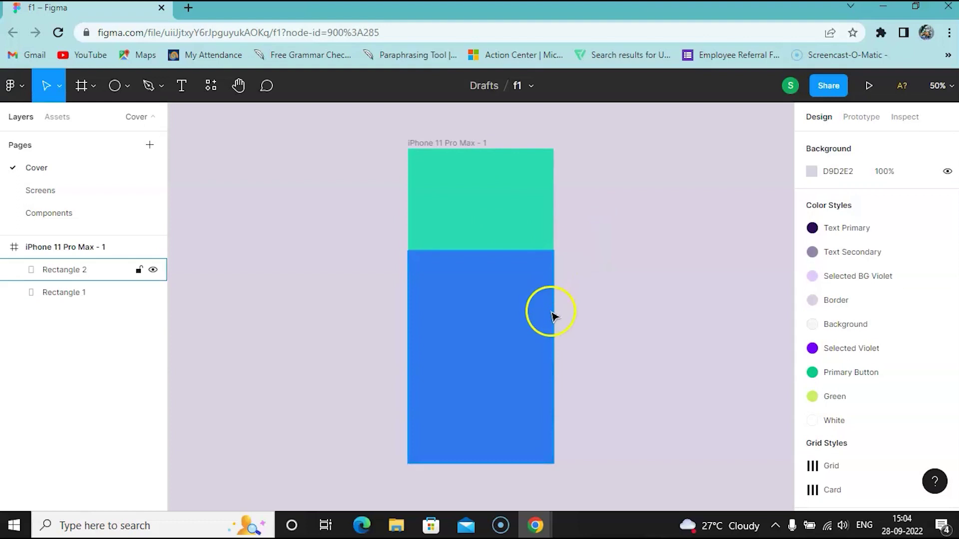
{"action": "left_click", "coordinate": [534, 312]}
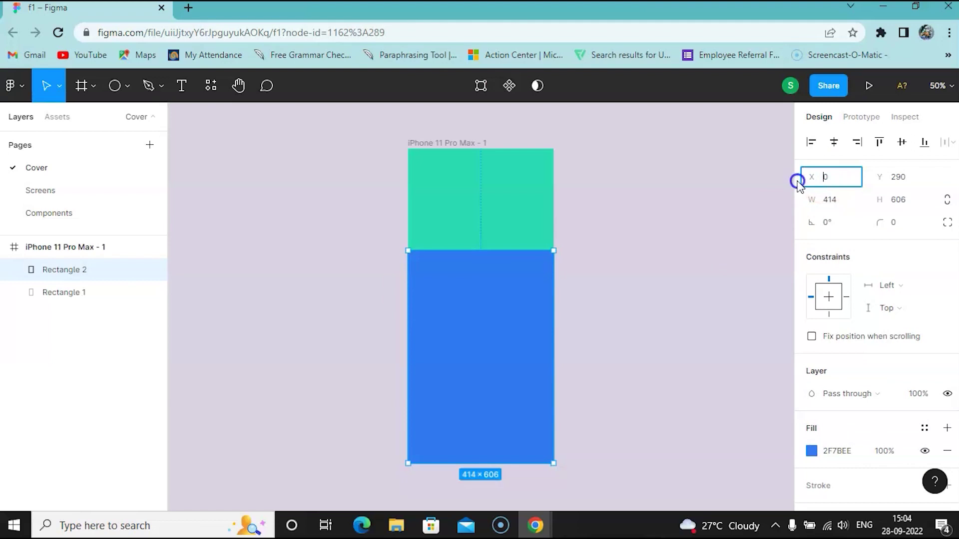
{"action": "mouse_move", "coordinate": [815, 177]}
{"action": "left_mouse_down"}
{"action": "mouse_move", "coordinate": [854, 178]}
{"action": "mouse_move", "coordinate": [775, 189]}
{"action": "mouse_move", "coordinate": [852, 180]}
{"action": "mouse_move", "coordinate": [838, 194]}
{"action": "mouse_move", "coordinate": [821, 191]}
{"action": "mouse_move", "coordinate": [867, 170]}
{"action": "mouse_move", "coordinate": [900, 178]}
{"action": "mouse_move", "coordinate": [836, 179]}
{"action": "mouse_move", "coordinate": [929, 180]}
{"action": "mouse_move", "coordinate": [886, 178]}
{"action": "mouse_move", "coordinate": [893, 191]}
{"action": "mouse_move", "coordinate": [907, 191]}
{"action": "mouse_move", "coordinate": [818, 176]}
{"action": "left_mouse_up"}
{"action": "left_click", "coordinate": [837, 172]}
{"action": "type", "text": "31"}
{"action": "key", "text": "Return"}
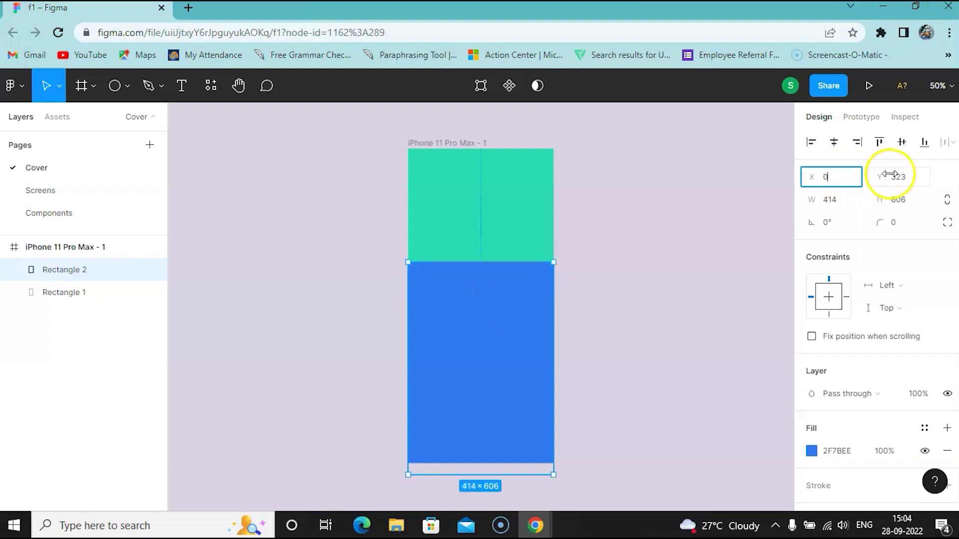
{"action": "left_click", "coordinate": [869, 194]}
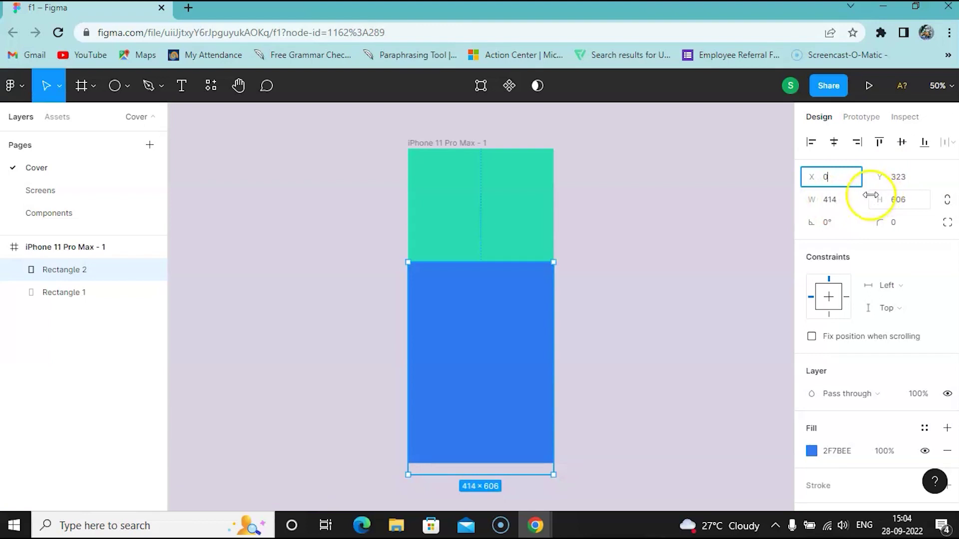
{"action": "left_click", "coordinate": [870, 195]}
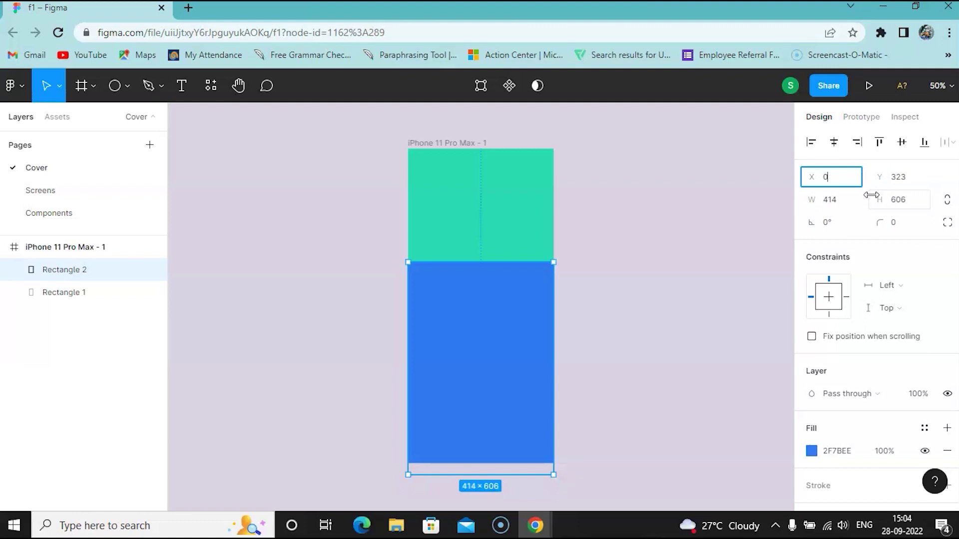
{"action": "left_click", "coordinate": [857, 214]}
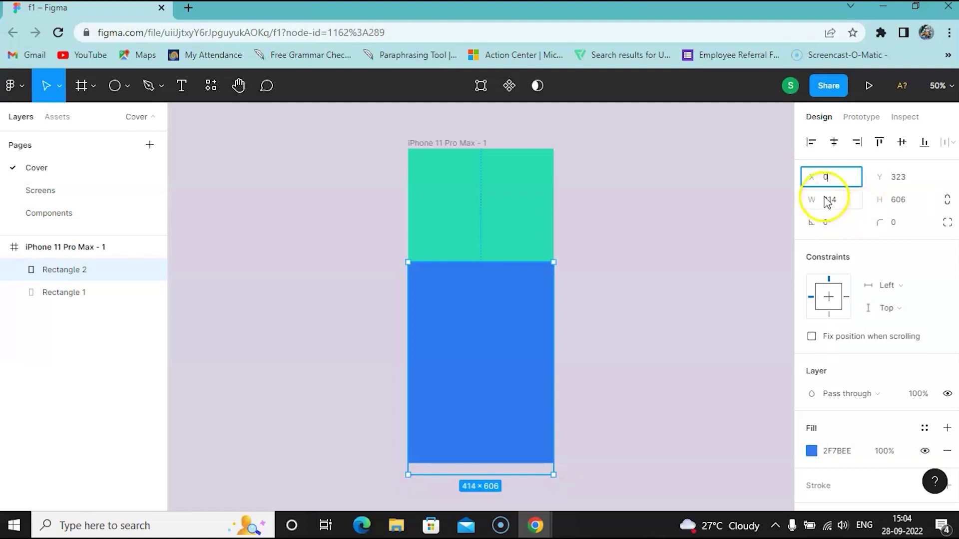
Step: Resize the blue rectangle to 488 × 619 and rotate it to 0.5°
{"action": "mouse_move", "coordinate": [828, 201]}
{"action": "left_mouse_down"}
{"action": "mouse_move", "coordinate": [816, 197]}
{"action": "mouse_move", "coordinate": [891, 192]}
{"action": "mouse_move", "coordinate": [828, 211]}
{"action": "mouse_move", "coordinate": [749, 210]}
{"action": "mouse_move", "coordinate": [919, 210]}
{"action": "mouse_move", "coordinate": [815, 197]}
{"action": "left_mouse_up"}
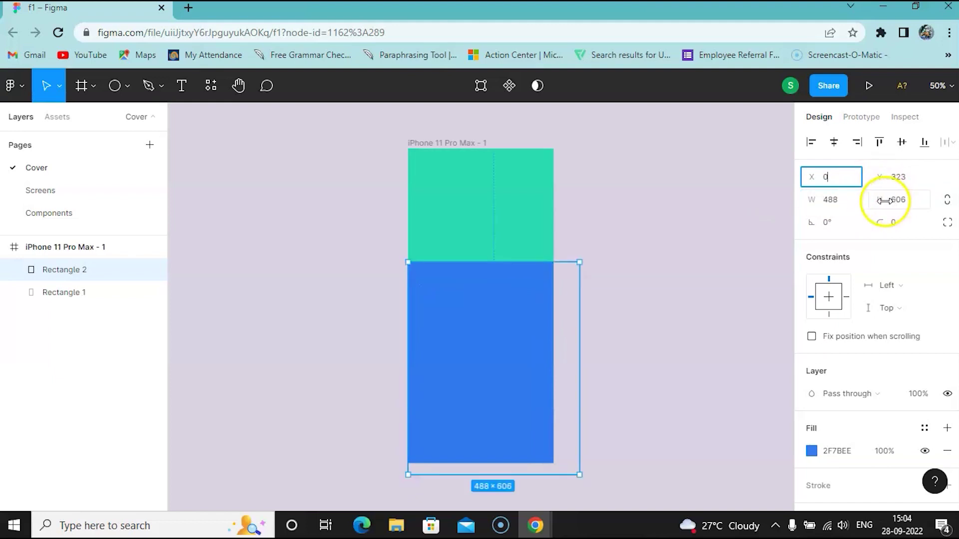
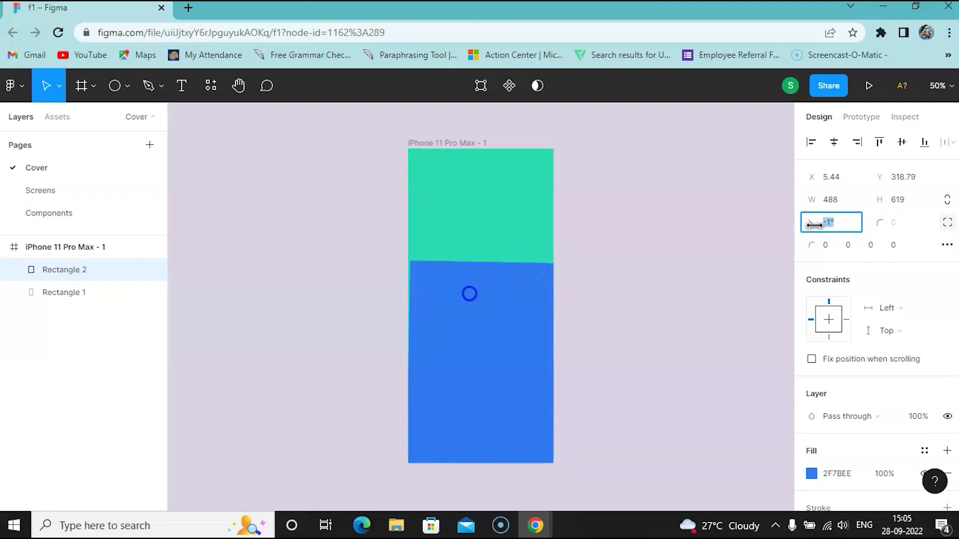
{"action": "left_click", "coordinate": [880, 223]}
{"action": "left_click", "coordinate": [885, 224]}
{"action": "left_click", "coordinate": [883, 225]}
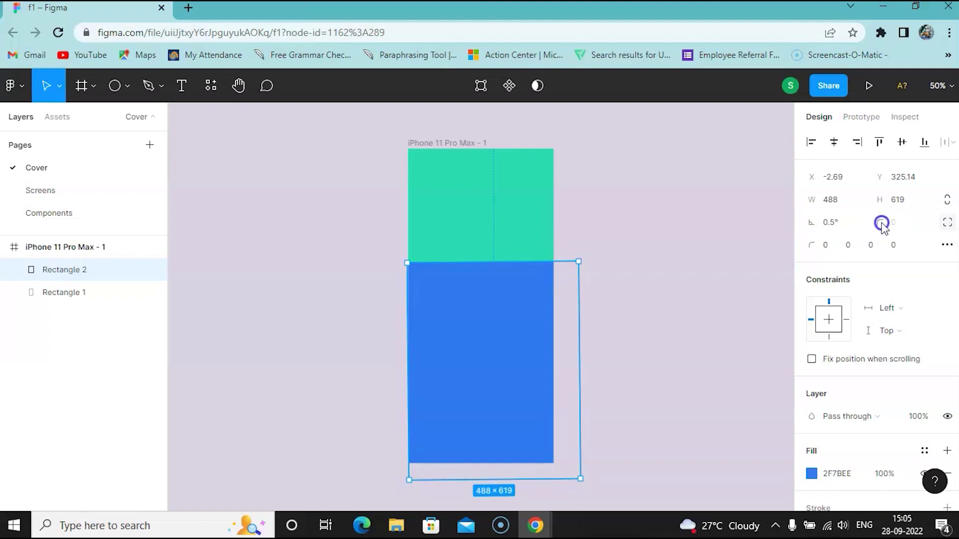
Step: Use independent corner radii on the blue rectangle and set its top-left radius to 39
{"action": "left_click", "coordinate": [947, 223]}
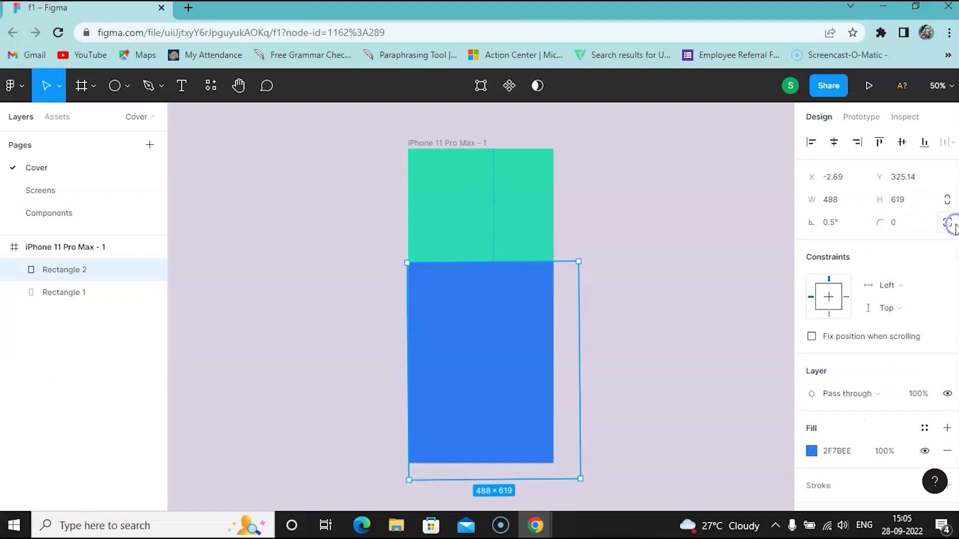
{"action": "left_click", "coordinate": [949, 224]}
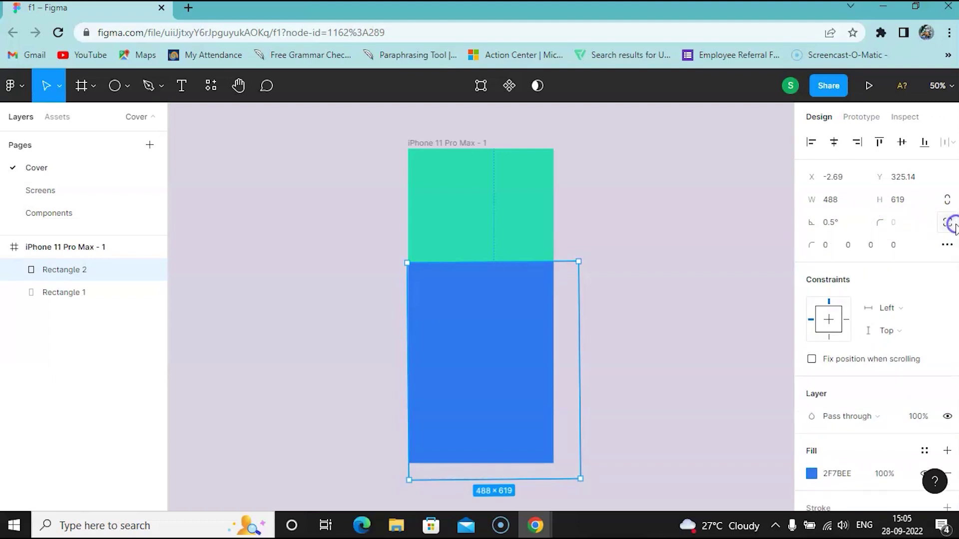
{"action": "left_click", "coordinate": [827, 246]}
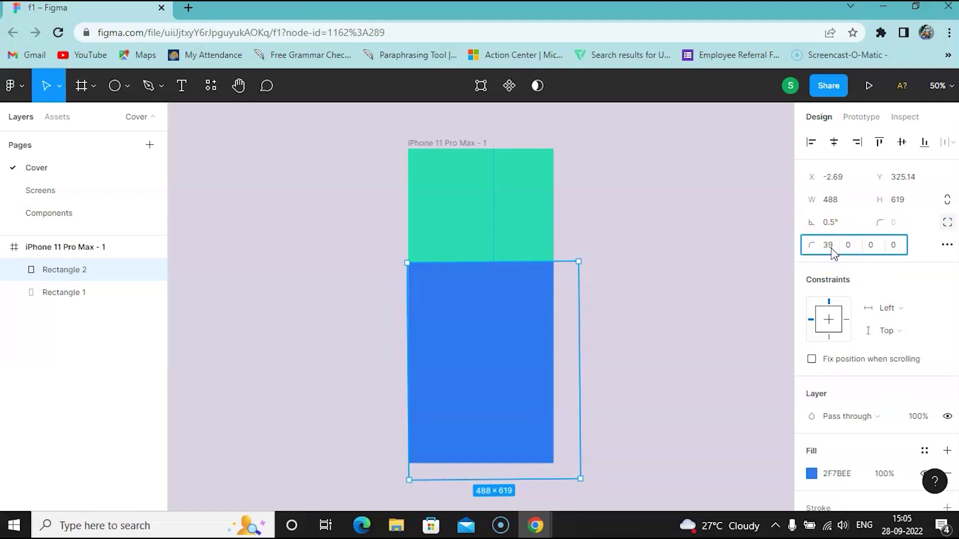
Step: Try a radius of 39 on the blue rectangle's bottom-left corner and reset it to 0
{"action": "left_click", "coordinate": [896, 246]}
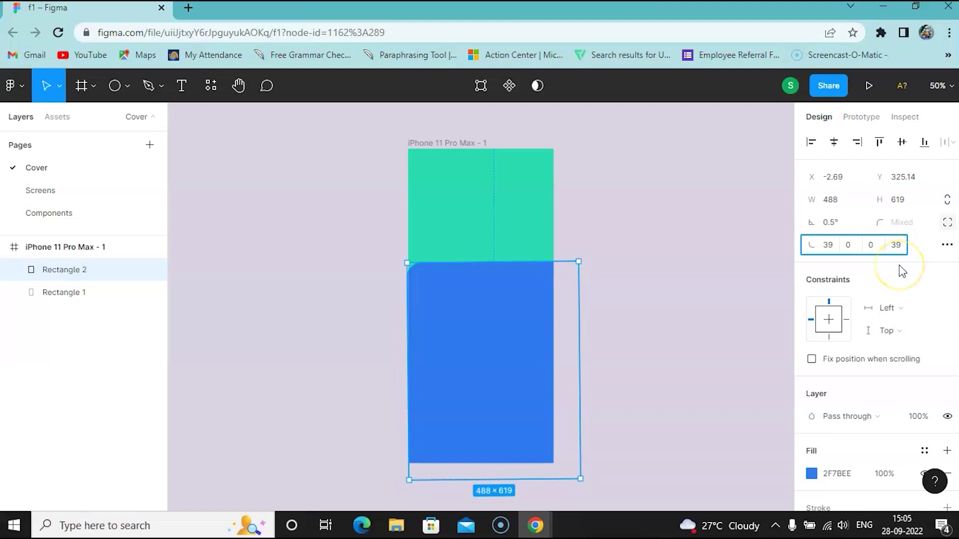
{"action": "left_click", "coordinate": [867, 274]}
{"action": "left_click", "coordinate": [898, 245]}
{"action": "key", "text": "BackSpace"}
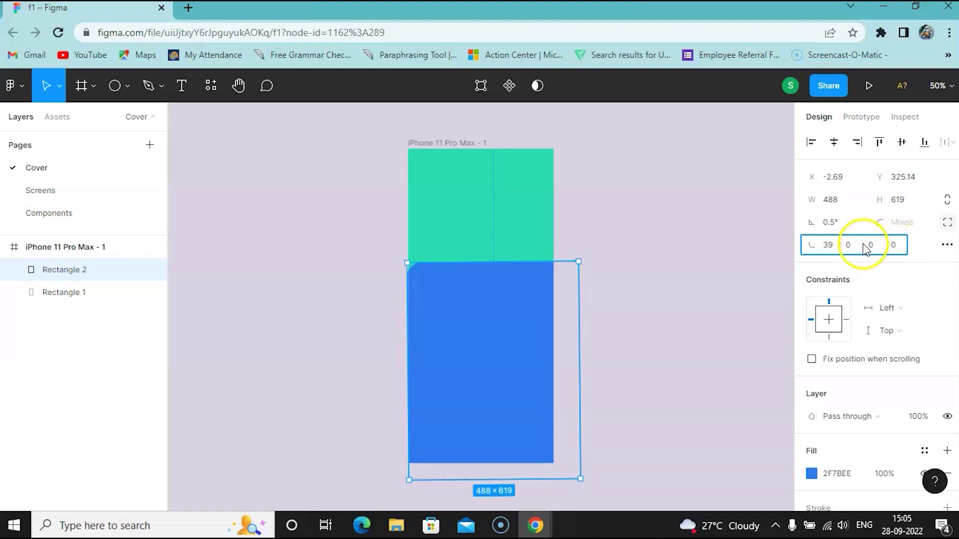
Step: Round the blue rectangle's top-right corner to match its top-left corner
{"action": "left_click", "coordinate": [734, 263]}
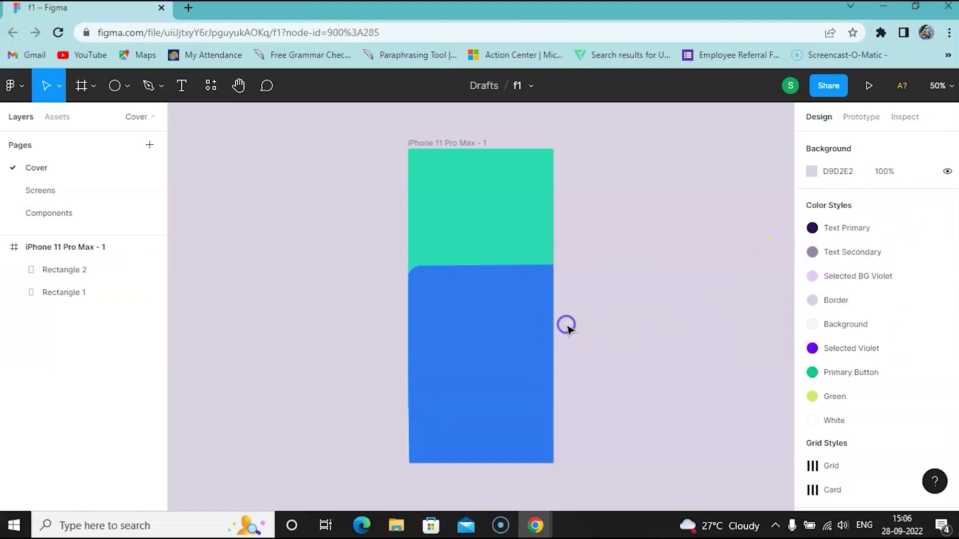
{"action": "left_click", "coordinate": [503, 318]}
{"action": "left_click", "coordinate": [851, 246]}
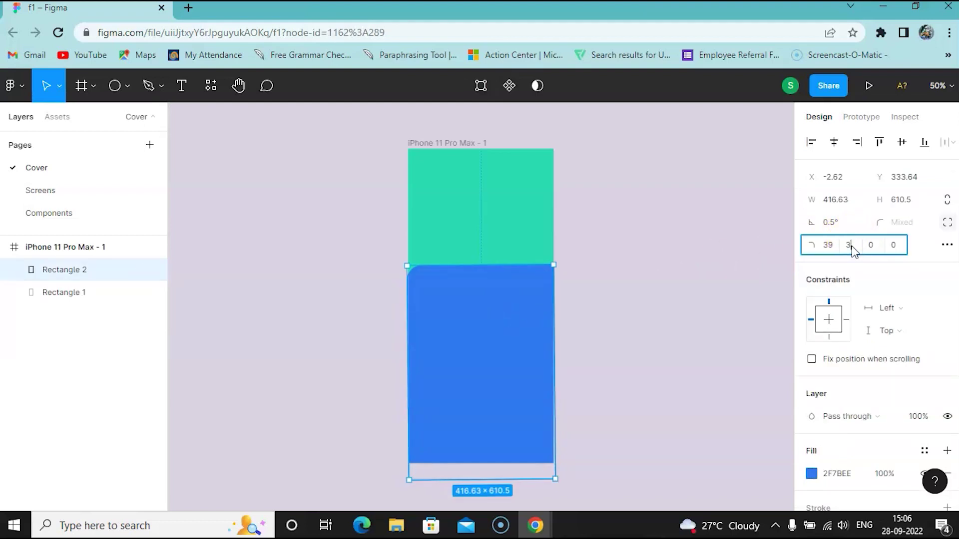
{"action": "left_click", "coordinate": [884, 272]}
Step: Examine the blue rectangle's rounded top corners up close in vector edit mode and leave that mode
{"action": "left_click", "coordinate": [483, 302]}
{"action": "double_click", "coordinate": [483, 301]}
{"action": "scroll", "coordinate": [407, 277], "scroll_direction": "up", "scroll_amount": 5}
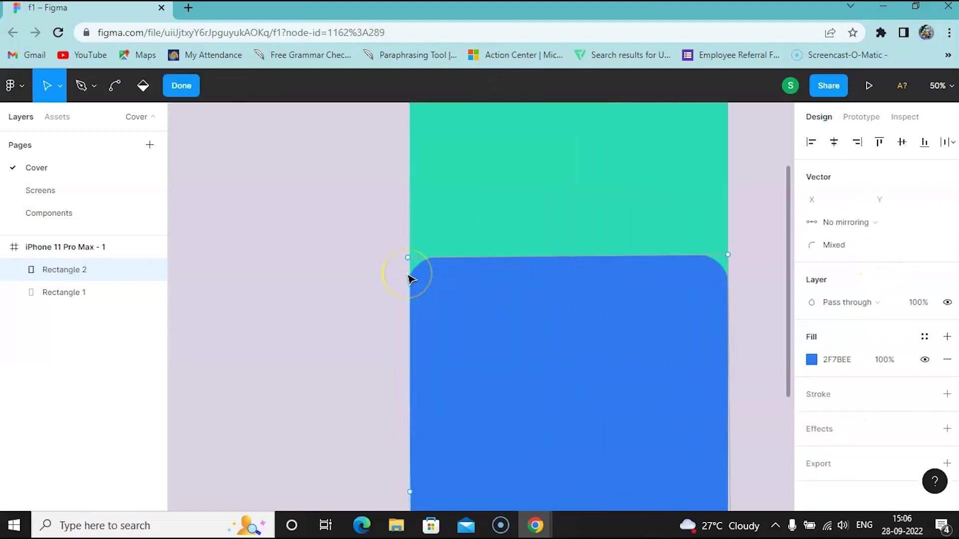
{"action": "left_click", "coordinate": [689, 290]}
{"action": "scroll", "coordinate": [690, 290], "scroll_direction": "down", "scroll_amount": 2}
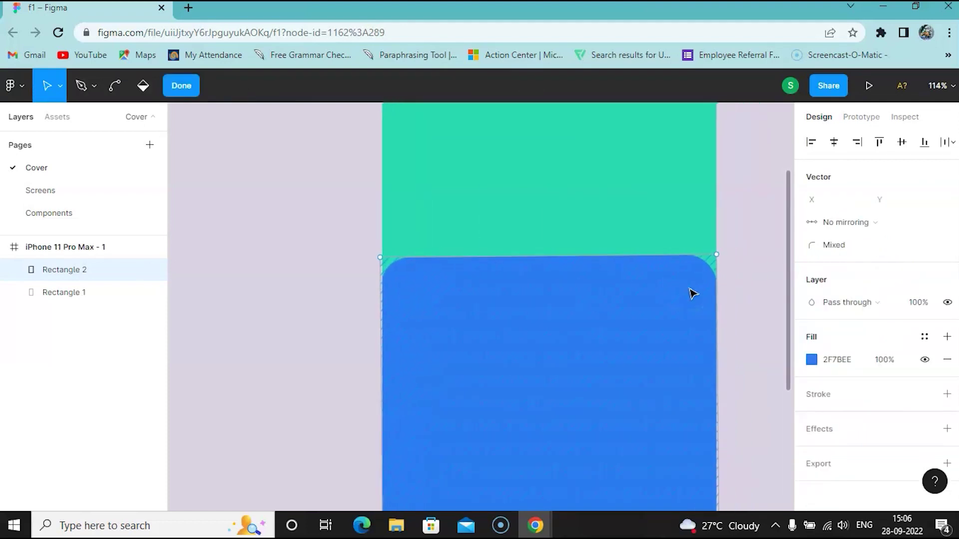
{"action": "scroll", "coordinate": [691, 293], "scroll_direction": "down", "scroll_amount": 3}
{"action": "scroll", "coordinate": [691, 293], "scroll_direction": "right", "scroll_amount": 5}
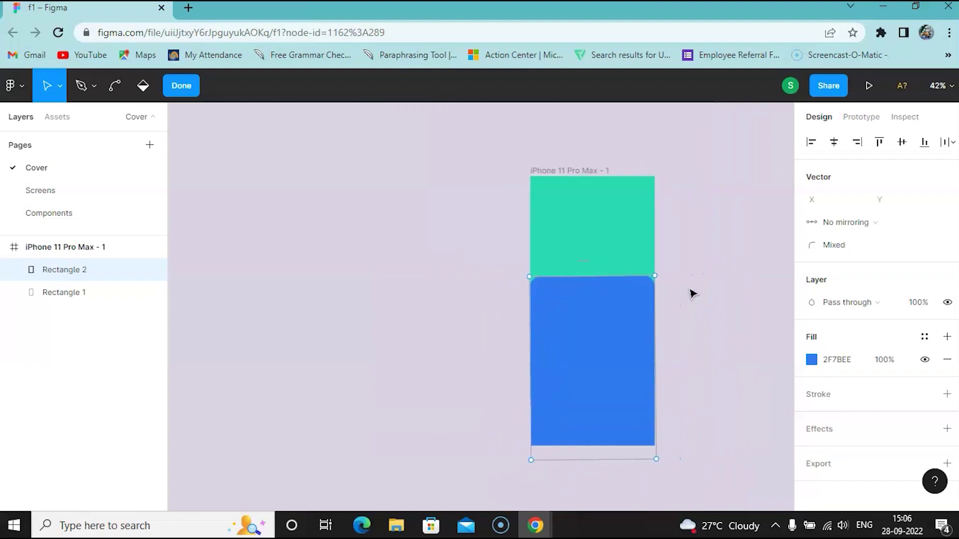
{"action": "left_click", "coordinate": [475, 282]}
{"action": "scroll", "coordinate": [474, 284], "scroll_direction": "up", "scroll_amount": 2}
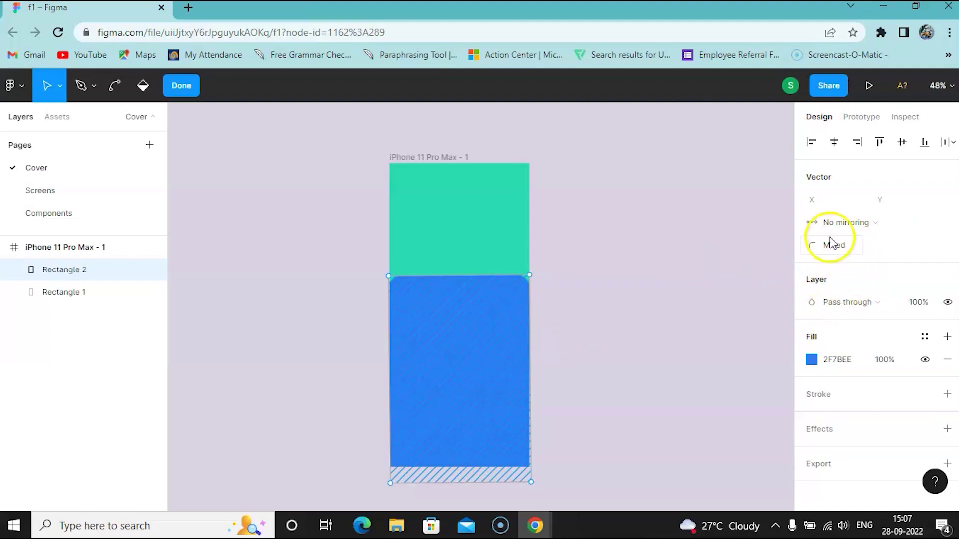
{"action": "key", "text": "Escape"}
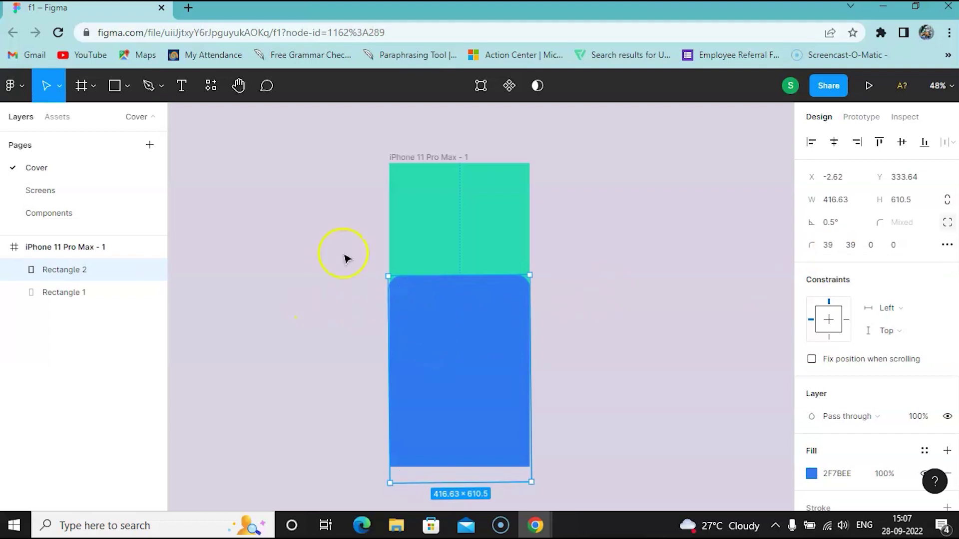
Step: Draw an ellipse about 163 × 153 on the upper part of the blue rectangle and centre it horizontally
{"action": "left_click", "coordinate": [123, 94]}
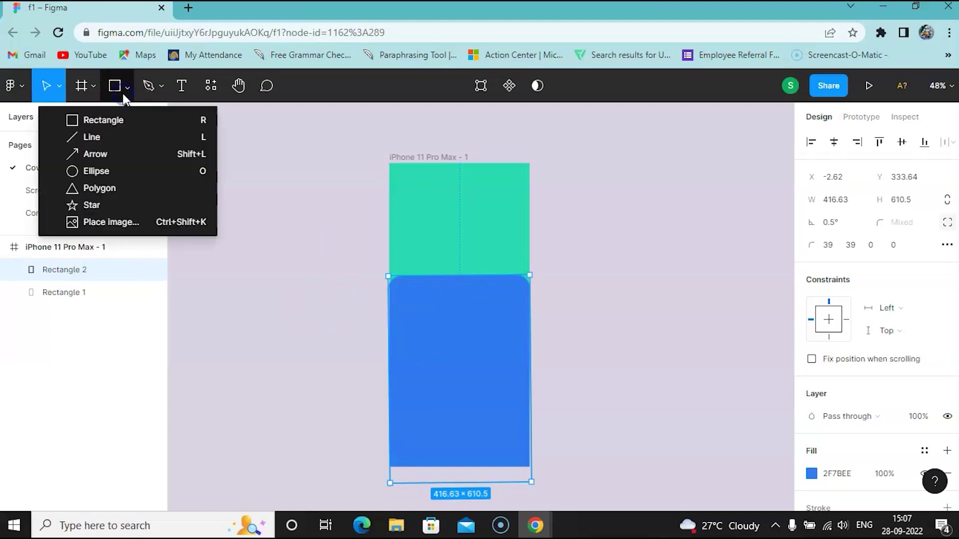
{"action": "left_click", "coordinate": [100, 171]}
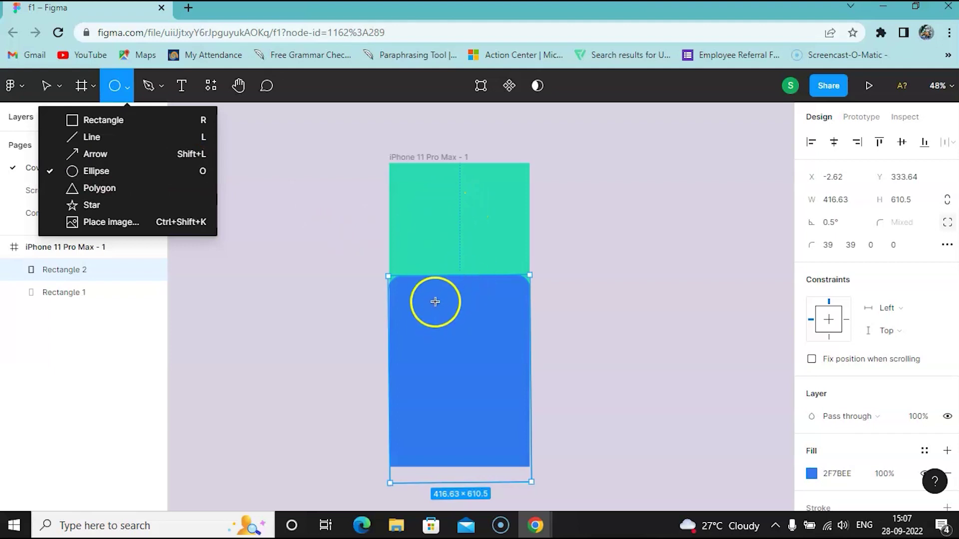
{"action": "mouse_move", "coordinate": [436, 300]}
{"action": "left_mouse_down"}
{"action": "mouse_move", "coordinate": [488, 338]}
{"action": "mouse_move", "coordinate": [491, 353]}
{"action": "left_mouse_up"}
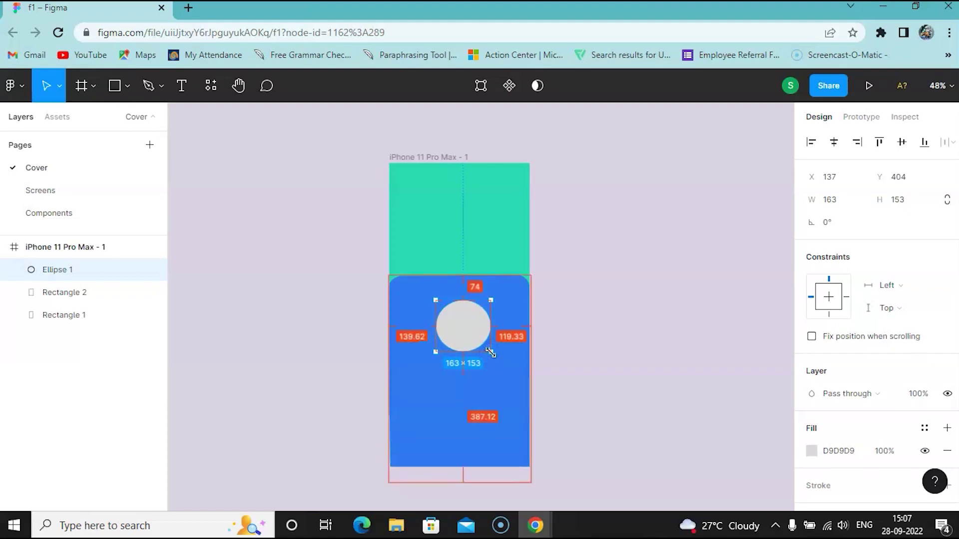
{"action": "mouse_move", "coordinate": [463, 339]}
{"action": "left_mouse_down"}
{"action": "mouse_move", "coordinate": [460, 327]}
{"action": "mouse_move", "coordinate": [459, 337]}
{"action": "left_mouse_up"}
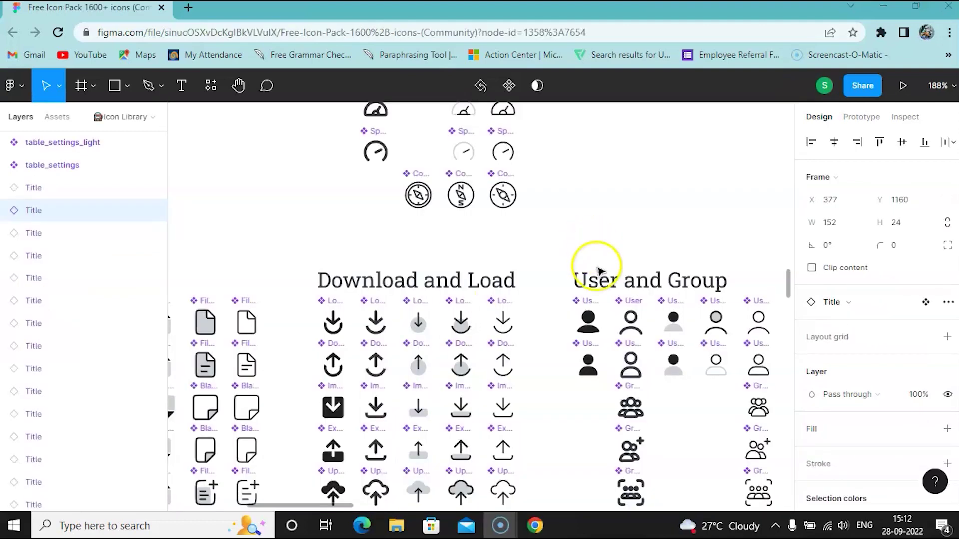
Step: Find the User and Group icons in the Free Icon Pack file and copy the filled user icon
{"action": "scroll", "coordinate": [508, 362], "scroll_direction": "down", "scroll_amount": 1}
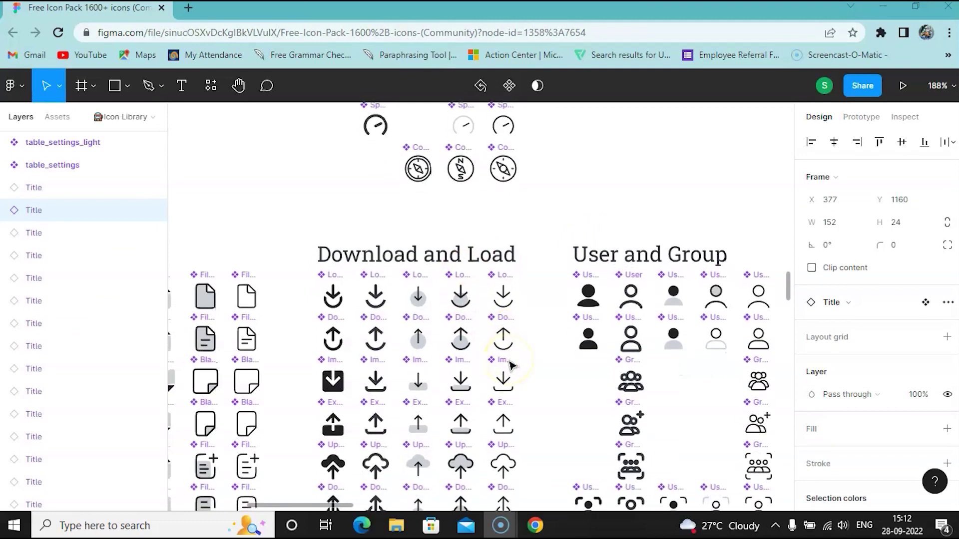
{"action": "scroll", "coordinate": [599, 402], "scroll_direction": "down", "scroll_amount": 2}
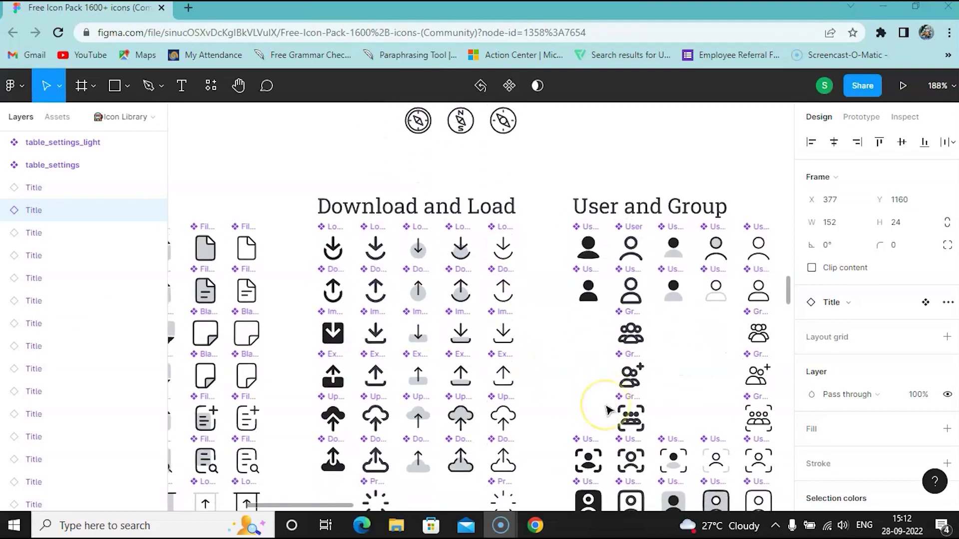
{"action": "left_click", "coordinate": [592, 257]}
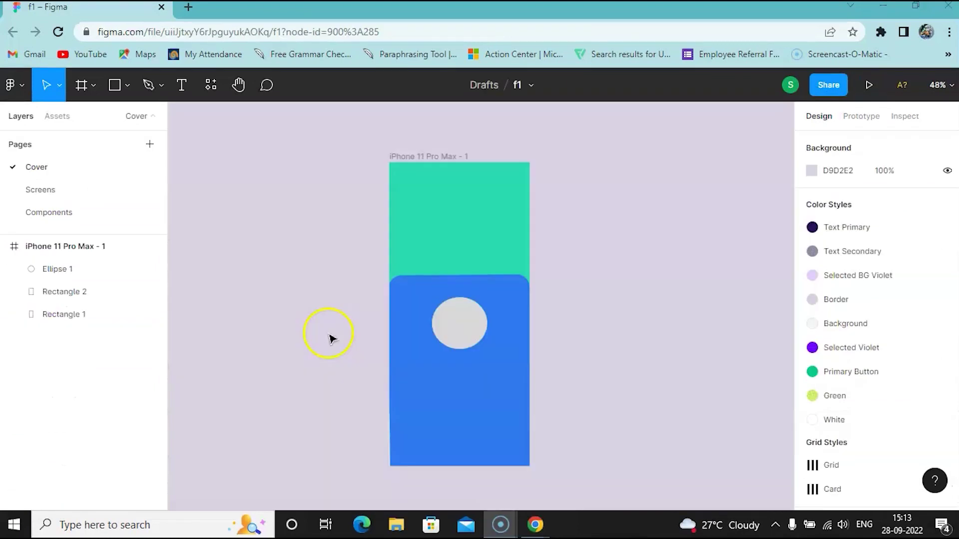
Step: Try to paste the User_fill icon onto the grey circle in the f1 file and enlarge it to about 106 × 102
{"action": "left_click", "coordinate": [460, 348]}
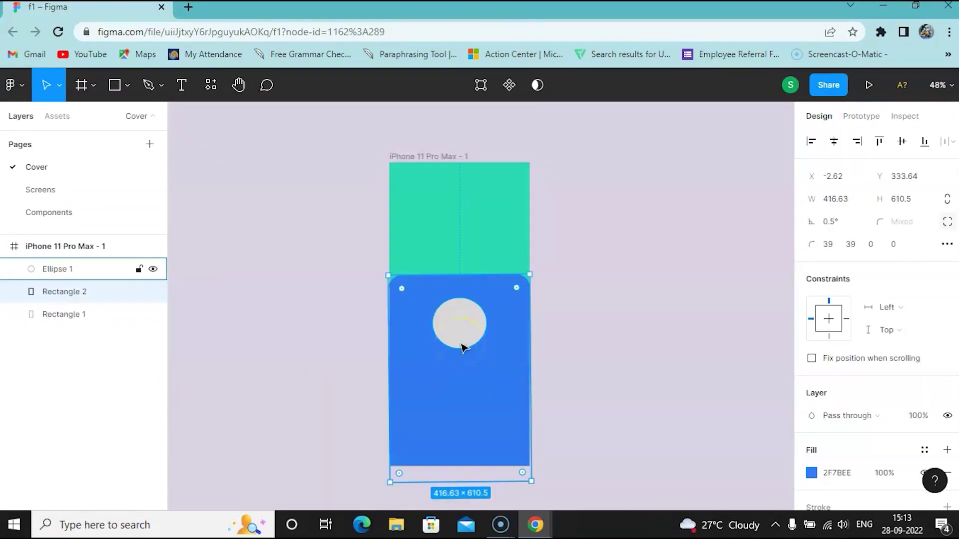
{"action": "key", "text": "ctrl+v"}
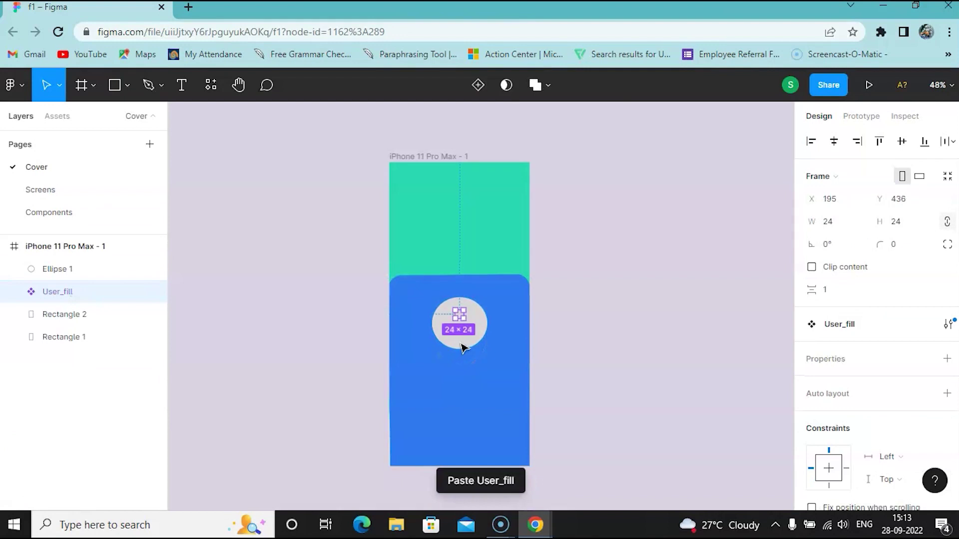
{"action": "left_click_drag", "start_coordinate": [464, 318], "coordinate": [485, 331]}
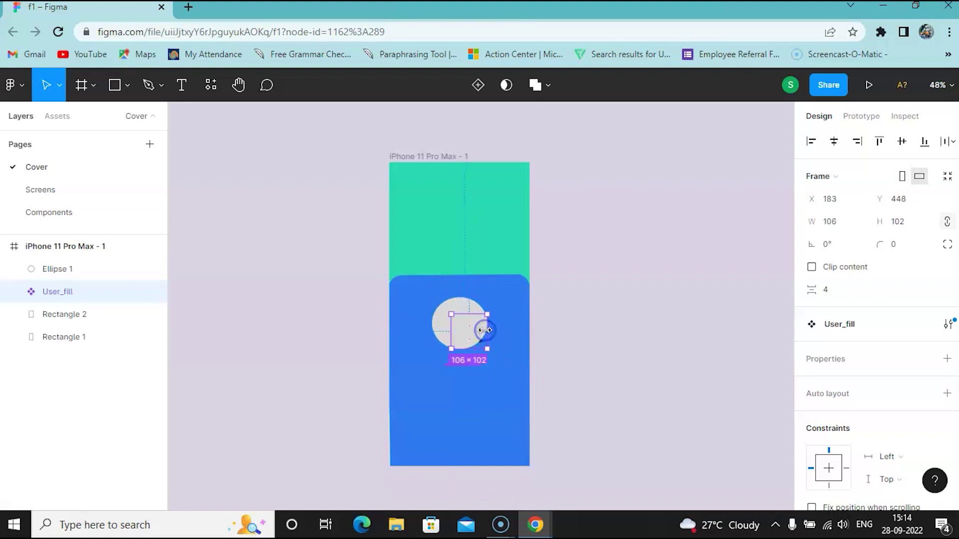
{"action": "key", "text": "ctrl+z"}
{"action": "key", "text": "ctrl+z"}
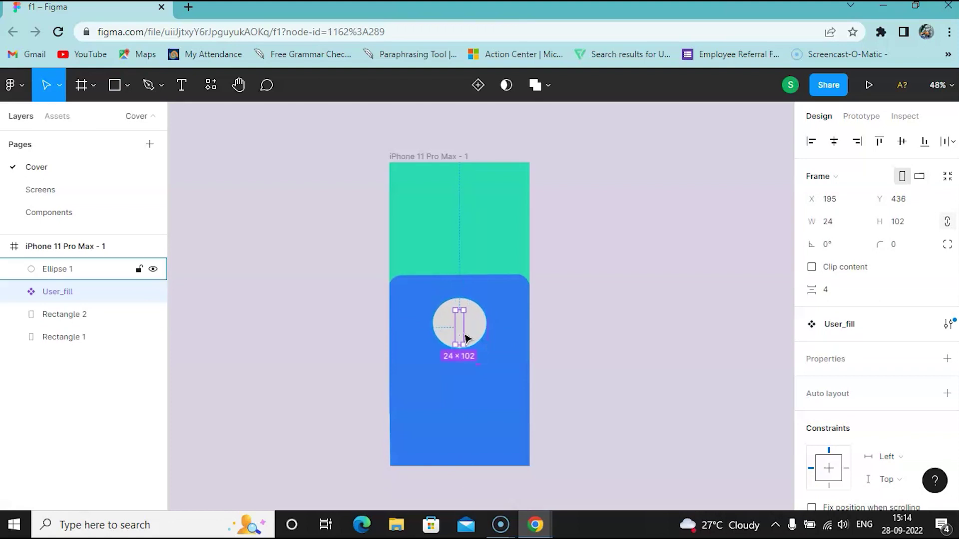
{"action": "key", "text": "ctrl+z"}
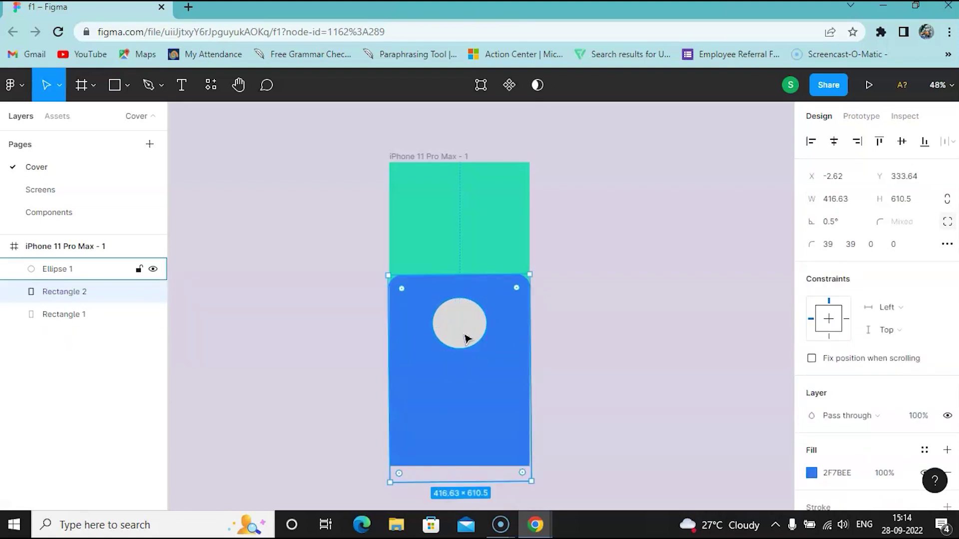
Step: Paste the group icon, centre it on the grey circle at about 89 × 95, and select the green rectangle
{"action": "key", "text": "ctrl+v"}
{"action": "mouse_move", "coordinate": [460, 325]}
{"action": "left_mouse_down"}
{"action": "mouse_move", "coordinate": [447, 325]}
{"action": "mouse_move", "coordinate": [460, 330]}
{"action": "left_mouse_up"}
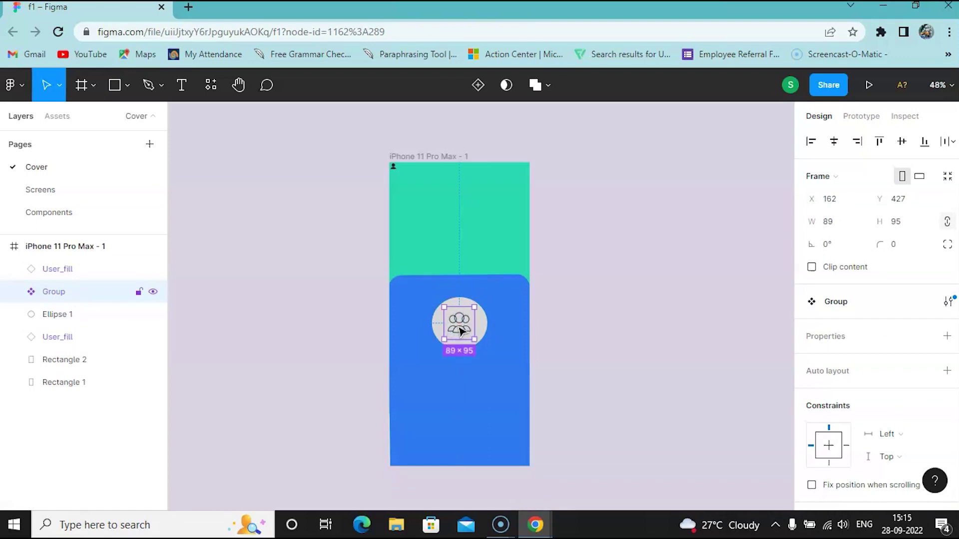
{"action": "left_click", "coordinate": [472, 238]}
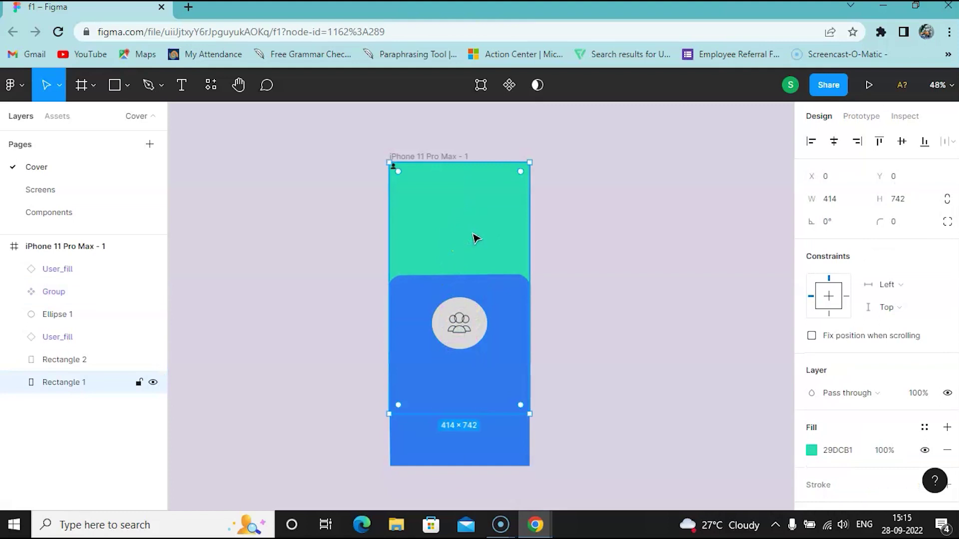
{"action": "left_click", "coordinate": [479, 234]}
Step: Search Unsplash for "food" and find the photo of a salad plate with orange juice
{"action": "left_click", "coordinate": [253, 381]}
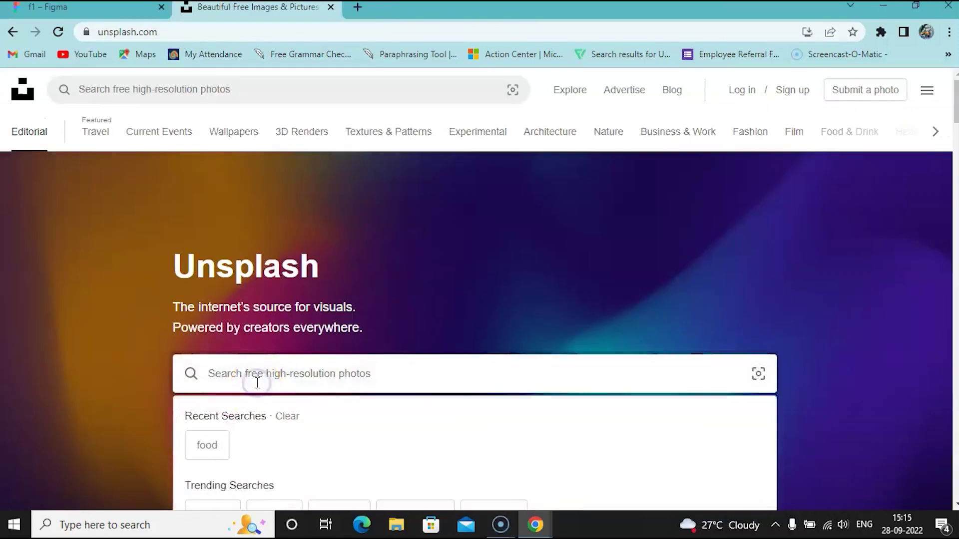
{"action": "type", "text": "food"}
{"action": "key", "text": "Return"}
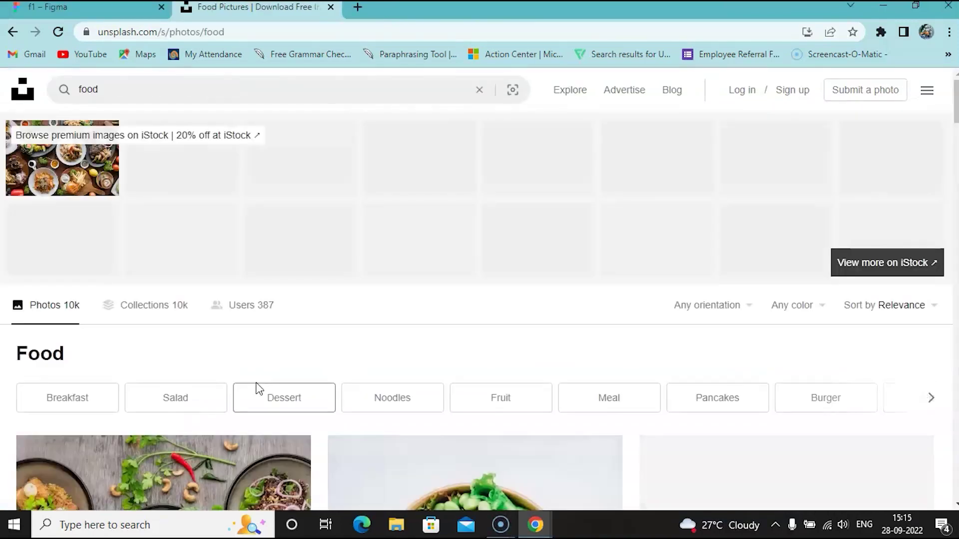
{"action": "left_click", "coordinate": [335, 350]}
{"action": "scroll", "coordinate": [335, 349], "scroll_direction": "down", "scroll_amount": 3}
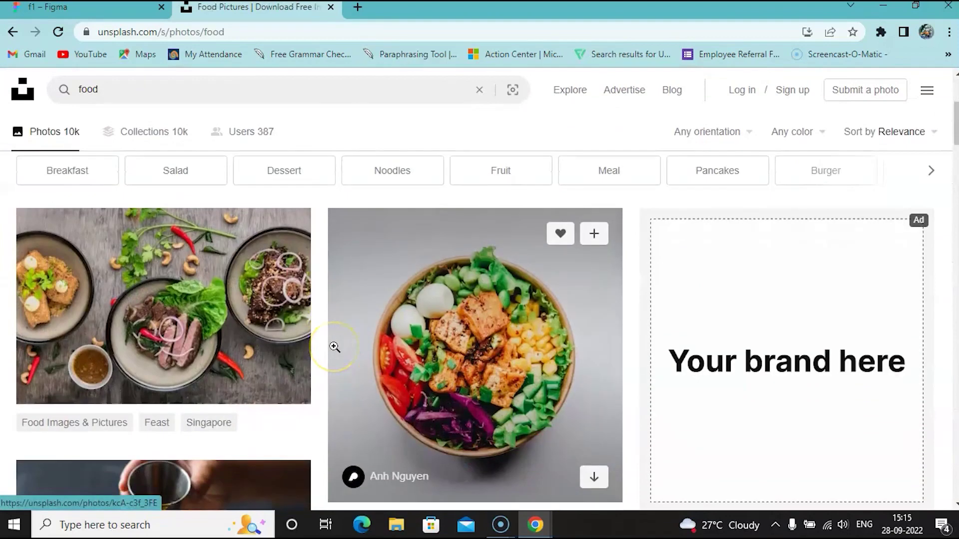
{"action": "scroll", "coordinate": [334, 347], "scroll_direction": "down", "scroll_amount": 5}
{"action": "scroll", "coordinate": [335, 347], "scroll_direction": "down", "scroll_amount": 5}
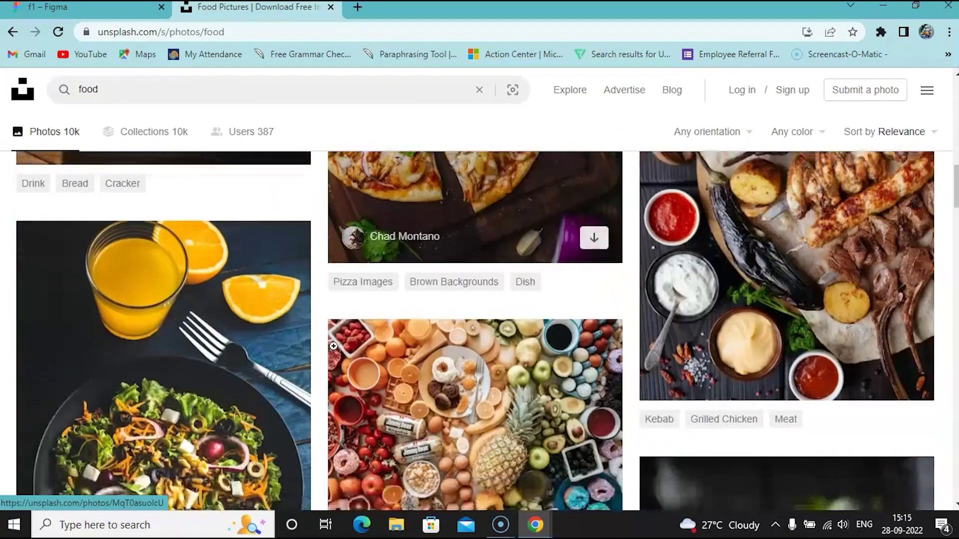
{"action": "scroll", "coordinate": [334, 347], "scroll_direction": "down", "scroll_amount": 3}
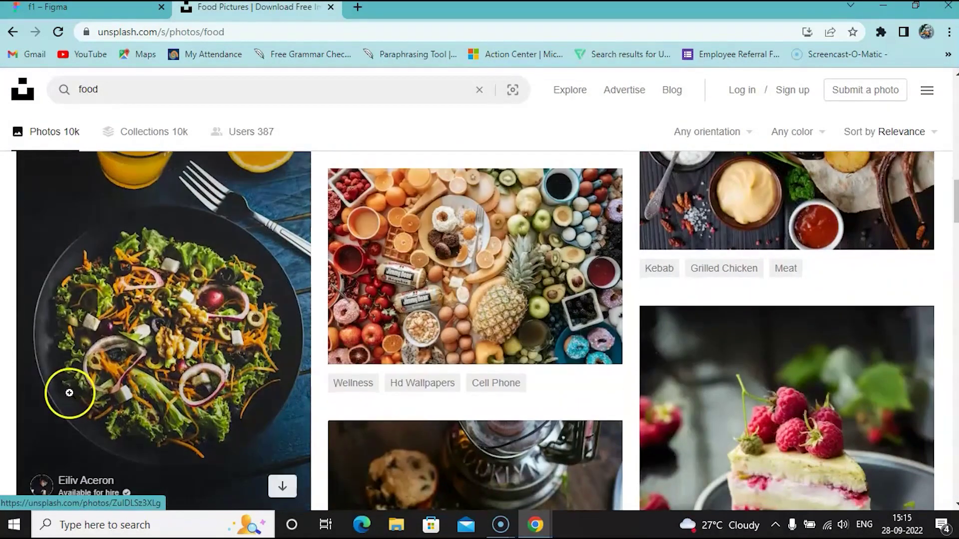
Step: Save the salad plate photo to the Downloads folder as an AVIF file under its suggested name
{"action": "right_click", "coordinate": [137, 338]}
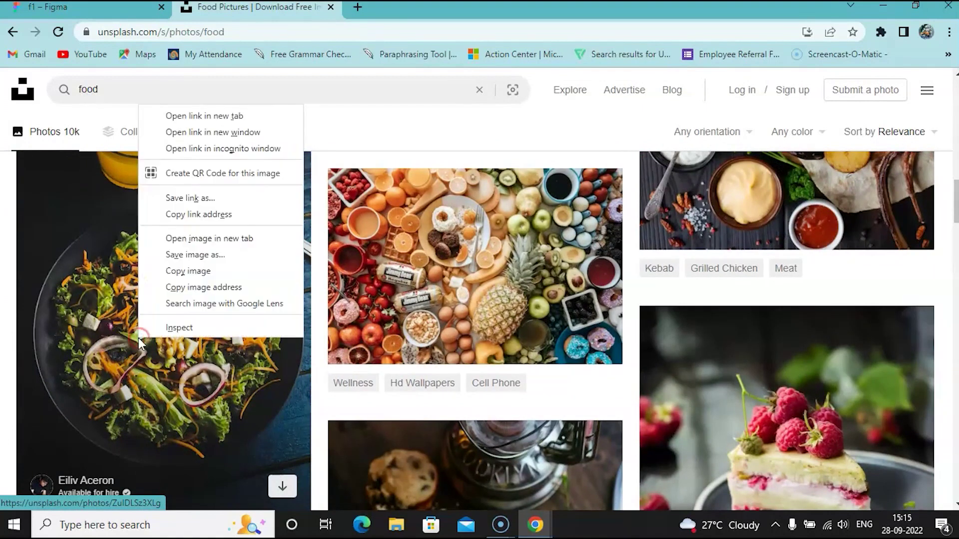
{"action": "left_click", "coordinate": [197, 255]}
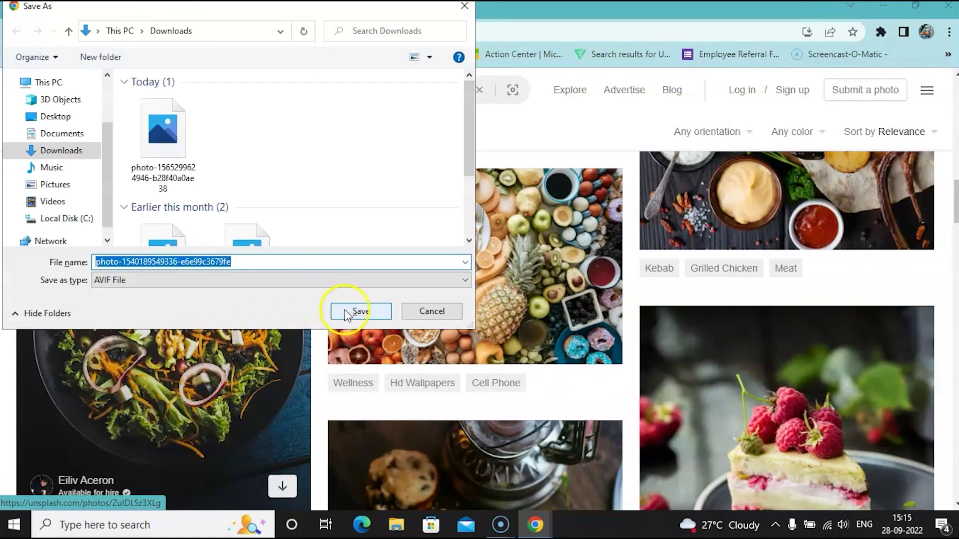
{"action": "left_click", "coordinate": [345, 310]}
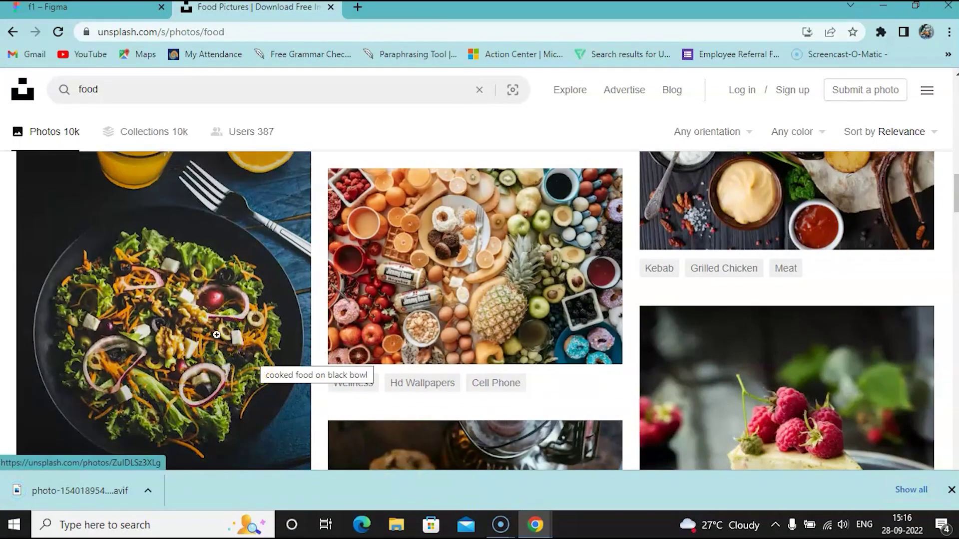
Step: Fill the green rectangle in the f1 file with the salad photo and shift it upward to show more of the plate
{"action": "key", "text": "ctrl+1"}
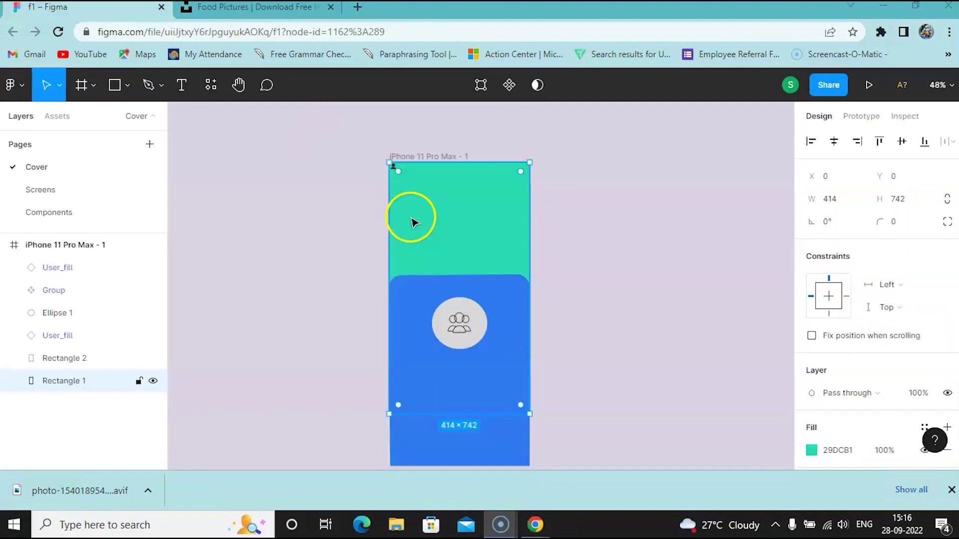
{"action": "key", "text": "ctrl+v"}
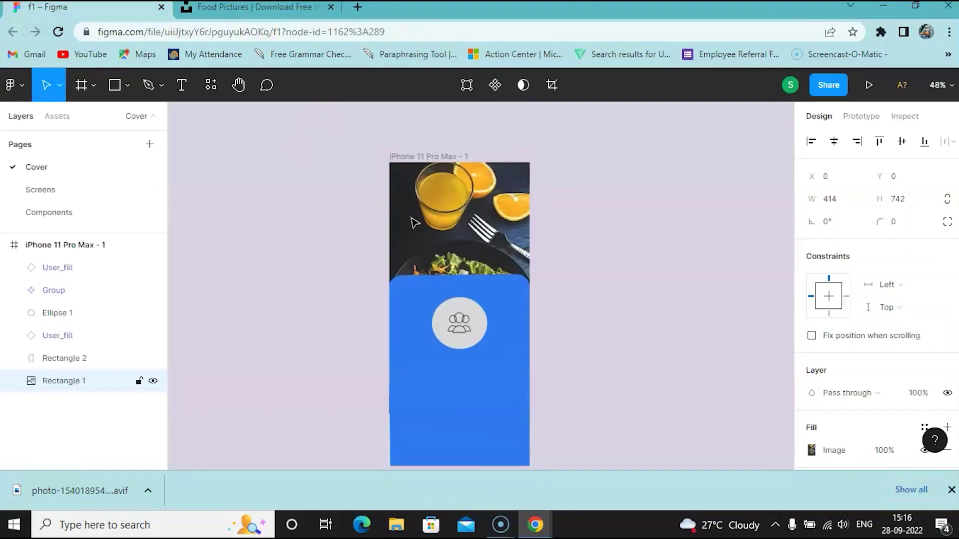
{"action": "left_click_drag", "start_coordinate": [452, 231], "coordinate": [450, 252]}
{"action": "left_click_drag", "start_coordinate": [421, 296], "coordinate": [415, 301]}
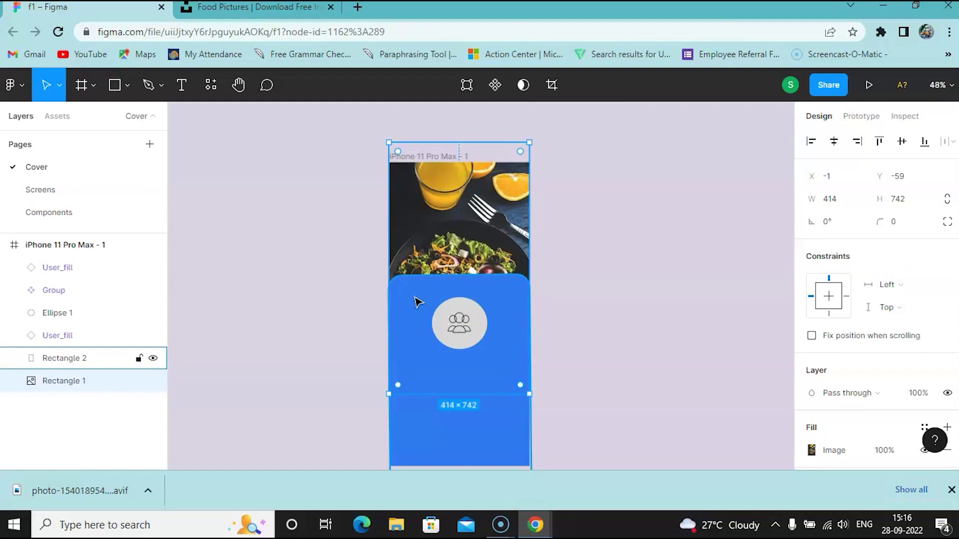
{"action": "left_click", "coordinate": [435, 265]}
{"action": "left_click_drag", "start_coordinate": [465, 234], "coordinate": [464, 219]}
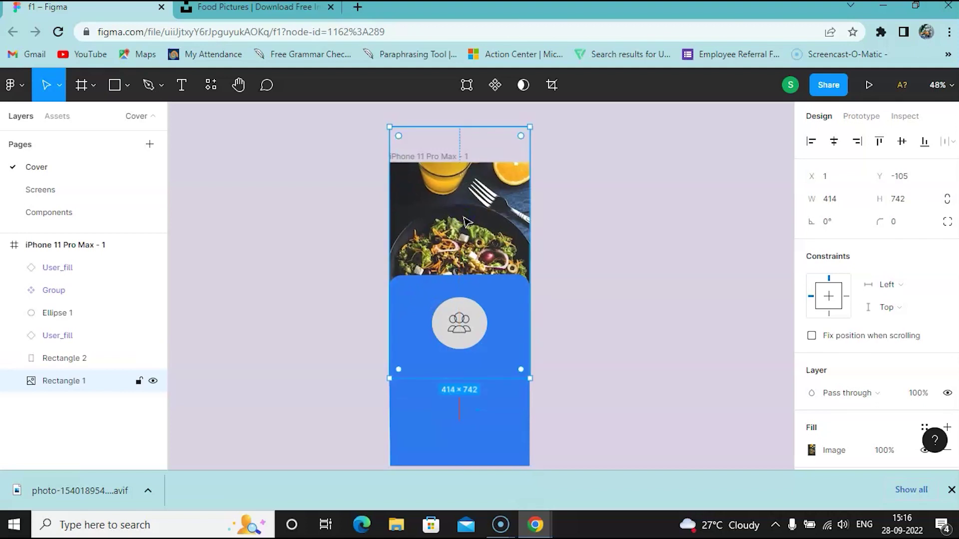
{"action": "left_click", "coordinate": [563, 278]}
{"action": "scroll", "coordinate": [661, 249], "scroll_direction": "down", "scroll_amount": 2}
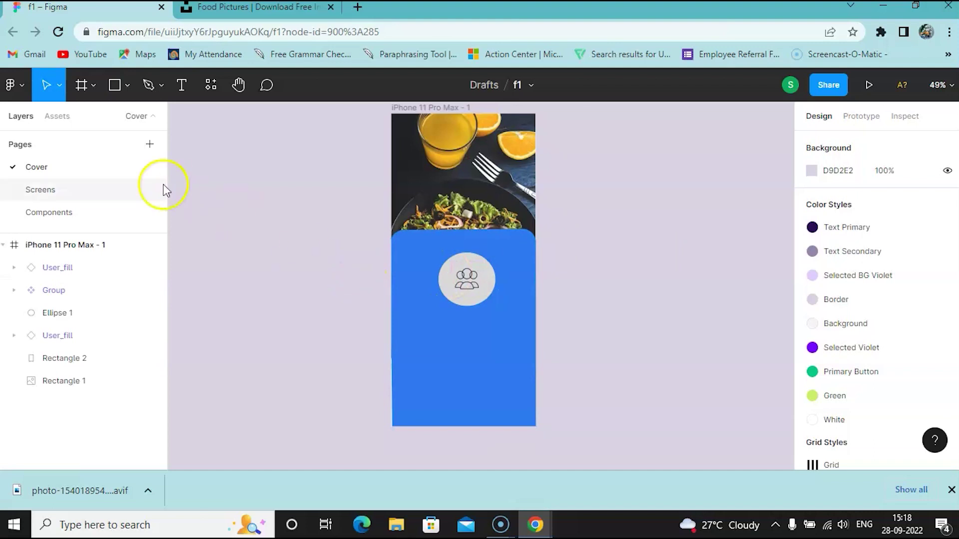
Step: Add the text "NON CONTACT DELIVERIES" below the grey circle on the blue rectangle, at about X 58, Y 605
{"action": "left_click", "coordinate": [183, 88]}
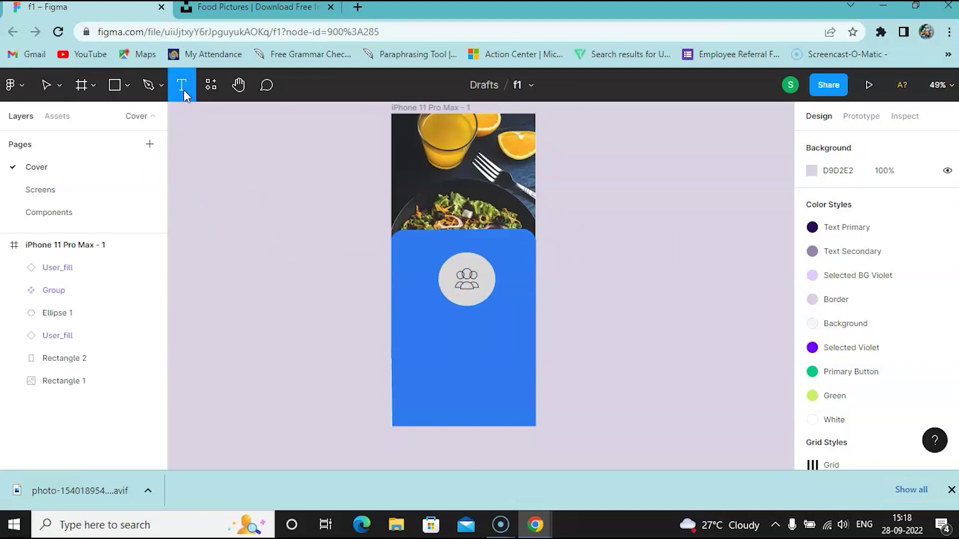
{"action": "left_click", "coordinate": [412, 325]}
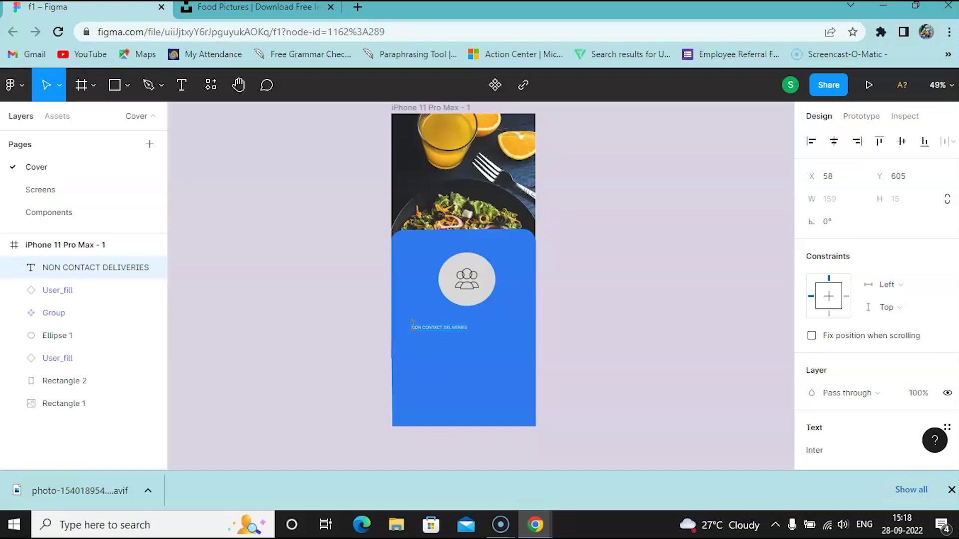
{"action": "scroll", "coordinate": [443, 322], "scroll_direction": "up", "scroll_amount": 5}
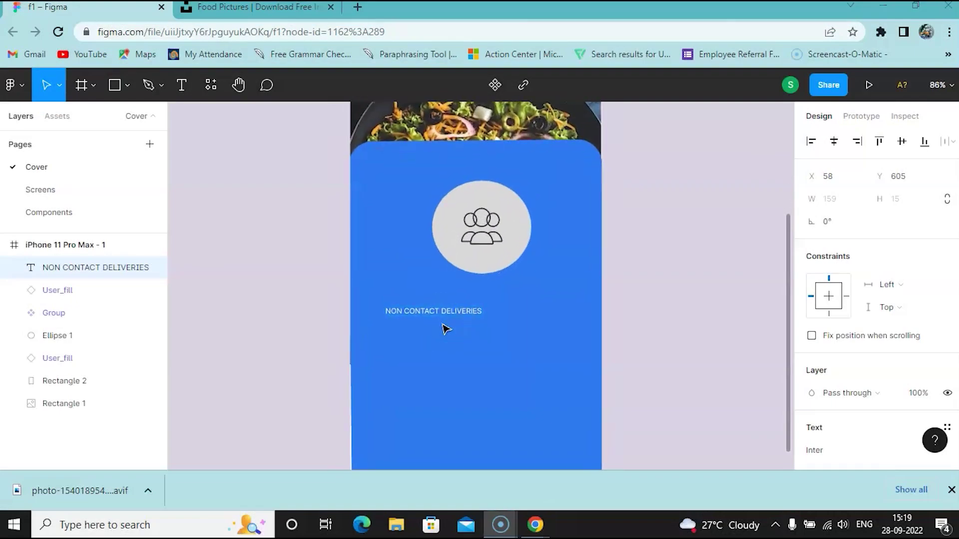
Step: Change the font of the "NON CONTACT DELIVERIES" text to Shippori Antique B1
{"action": "left_click", "coordinate": [450, 312]}
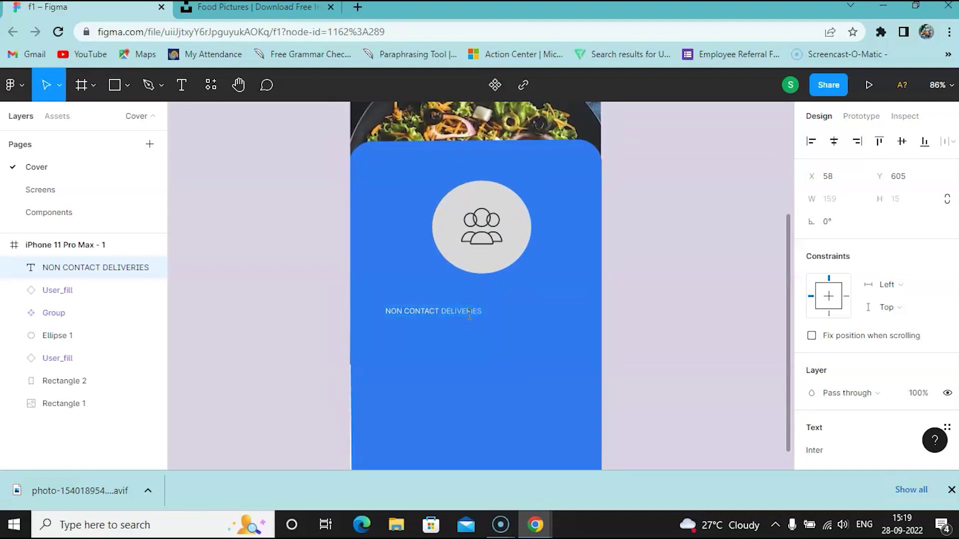
{"action": "scroll", "coordinate": [874, 300], "scroll_direction": "down", "scroll_amount": 2}
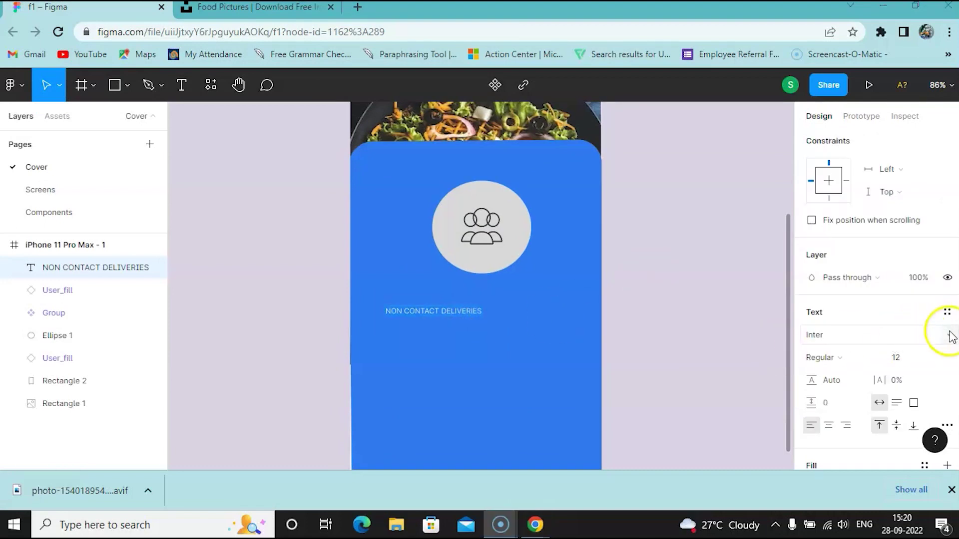
{"action": "left_click", "coordinate": [950, 335]}
{"action": "scroll", "coordinate": [892, 373], "scroll_direction": "down", "scroll_amount": 6}
{"action": "scroll", "coordinate": [893, 375], "scroll_direction": "down", "scroll_amount": 15}
{"action": "scroll", "coordinate": [892, 379], "scroll_direction": "down", "scroll_amount": 20}
{"action": "scroll", "coordinate": [891, 380], "scroll_direction": "down", "scroll_amount": 20}
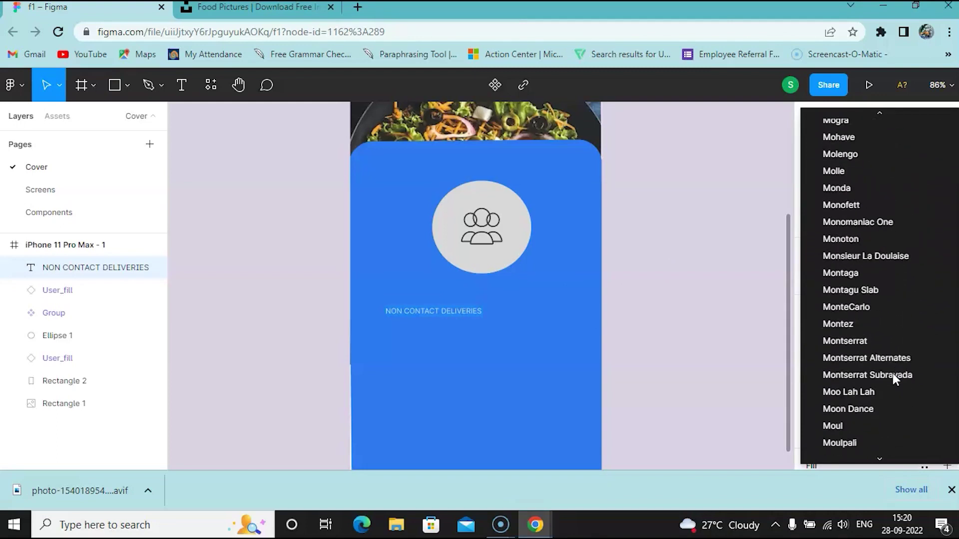
{"action": "scroll", "coordinate": [883, 335], "scroll_direction": "down", "scroll_amount": 5}
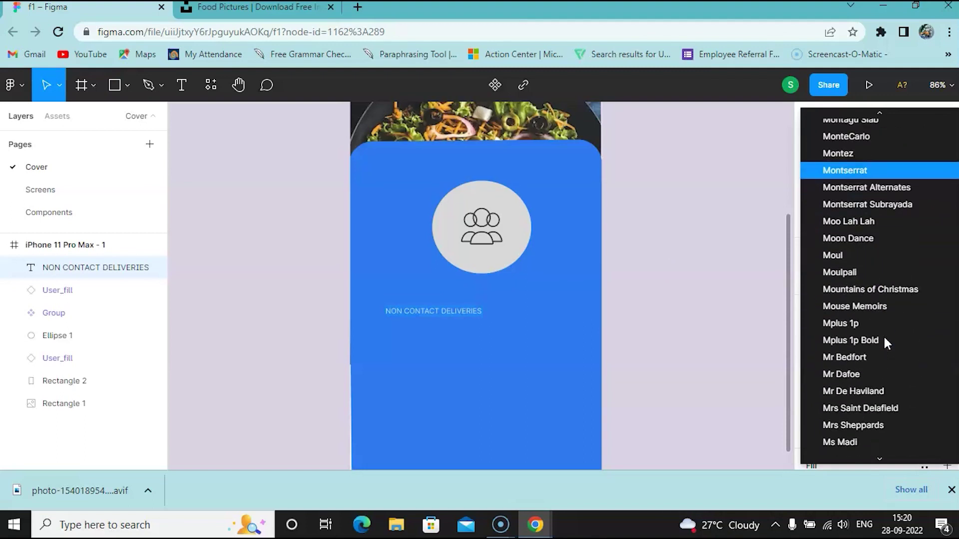
{"action": "scroll", "coordinate": [883, 335], "scroll_direction": "down", "scroll_amount": 20}
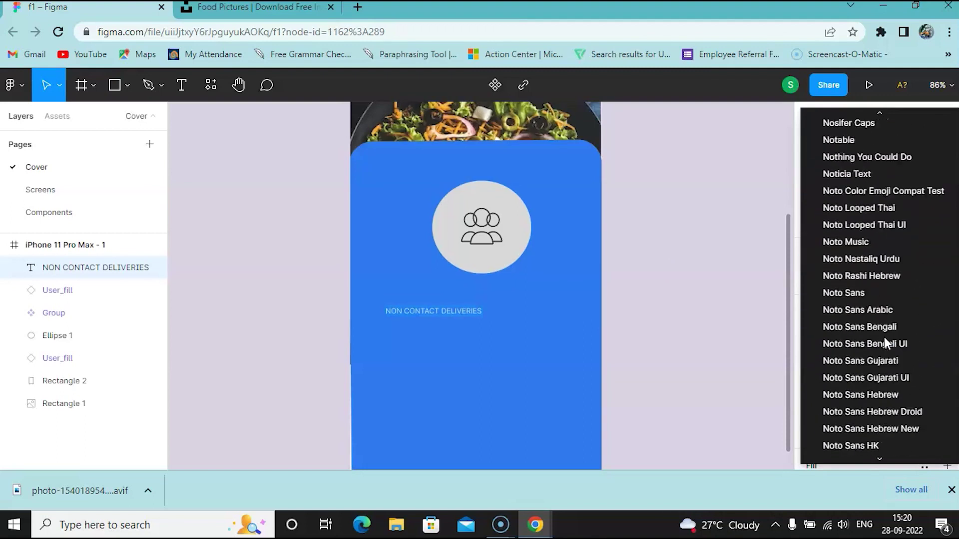
{"action": "scroll", "coordinate": [884, 344], "scroll_direction": "down", "scroll_amount": 20}
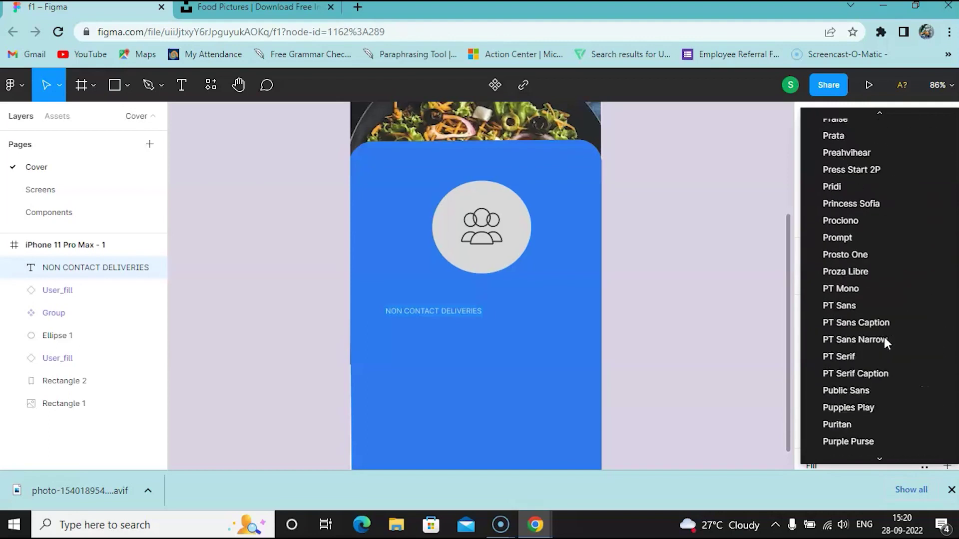
{"action": "scroll", "coordinate": [884, 343], "scroll_direction": "down", "scroll_amount": 20}
{"action": "scroll", "coordinate": [884, 342], "scroll_direction": "up", "scroll_amount": 5}
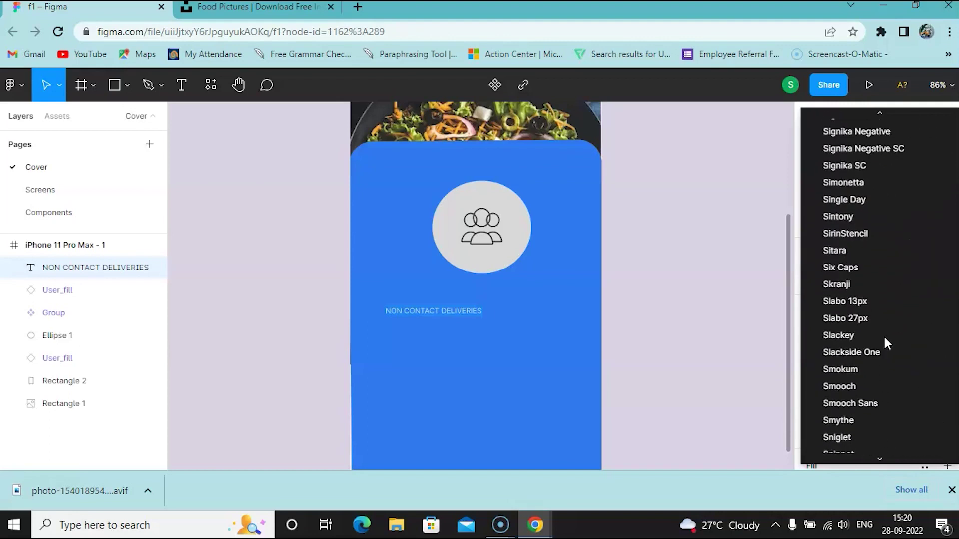
{"action": "scroll", "coordinate": [884, 340], "scroll_direction": "up", "scroll_amount": 5}
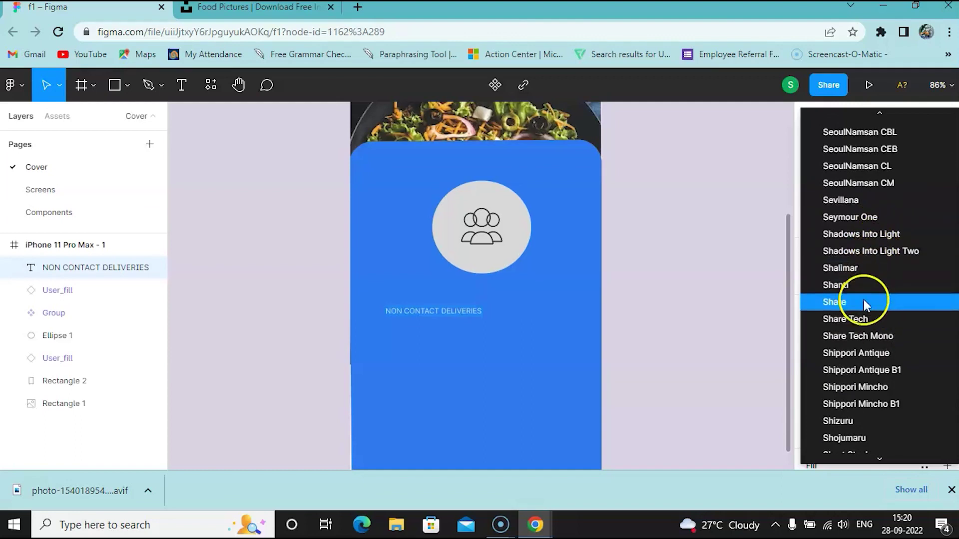
{"action": "left_click", "coordinate": [843, 370]}
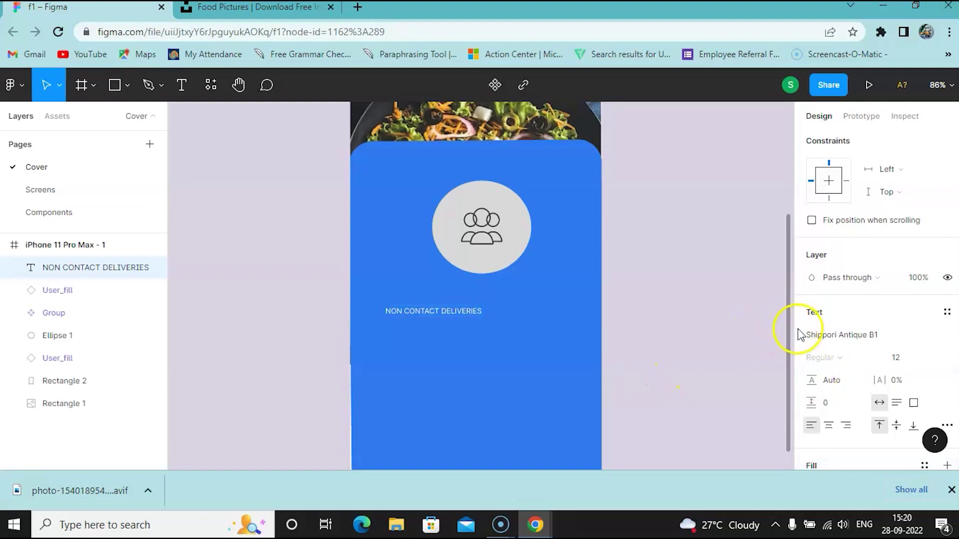
Step: Try to replace the text's font by entering "SF PRO TEX" as the font name
{"action": "left_click", "coordinate": [887, 340]}
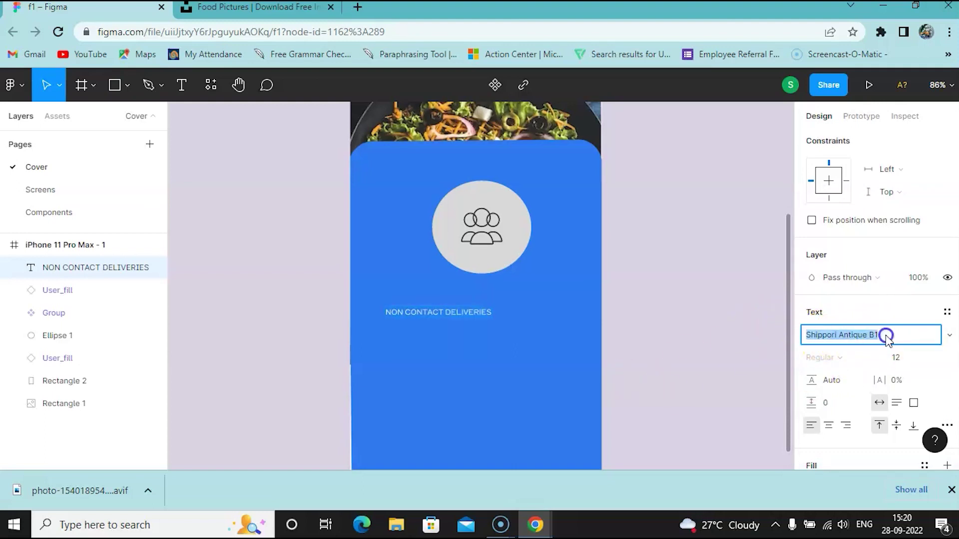
{"action": "type", "text": "SF PRO TEX"}
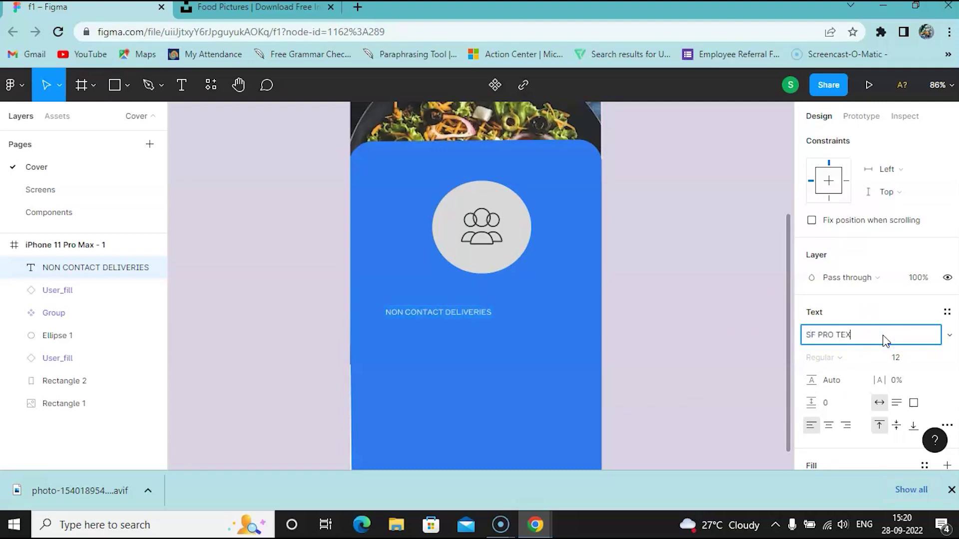
{"action": "key", "text": "Escape"}
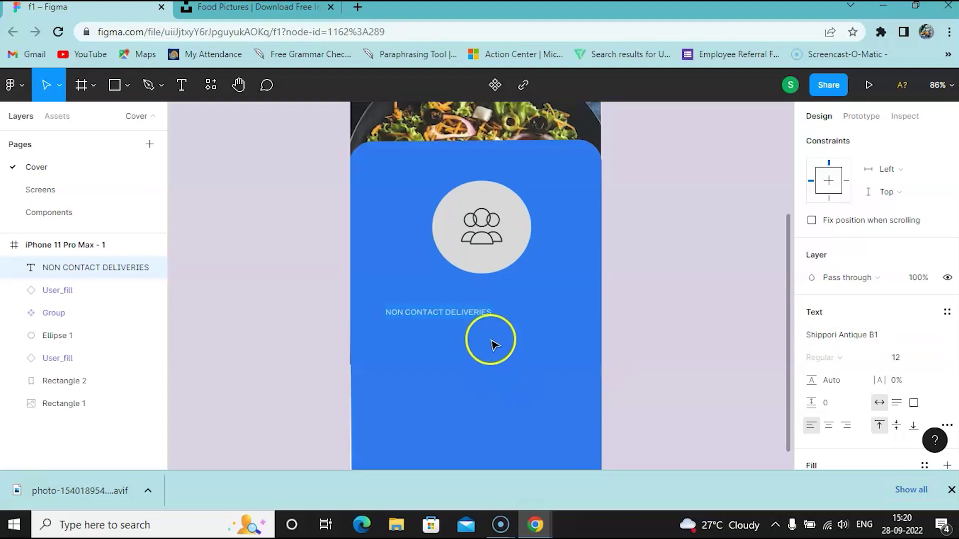
Step: Enlarge the "NON CONTACT DELIVERIES" text to font size 16 and on to 36
{"action": "left_click", "coordinate": [901, 359]}
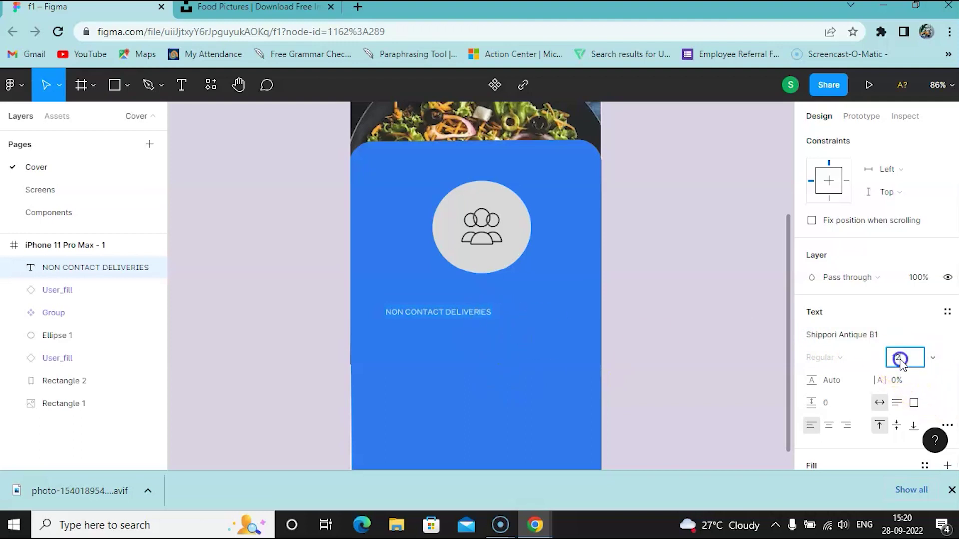
{"action": "left_click", "coordinate": [933, 357]}
{"action": "left_click", "coordinate": [918, 298]}
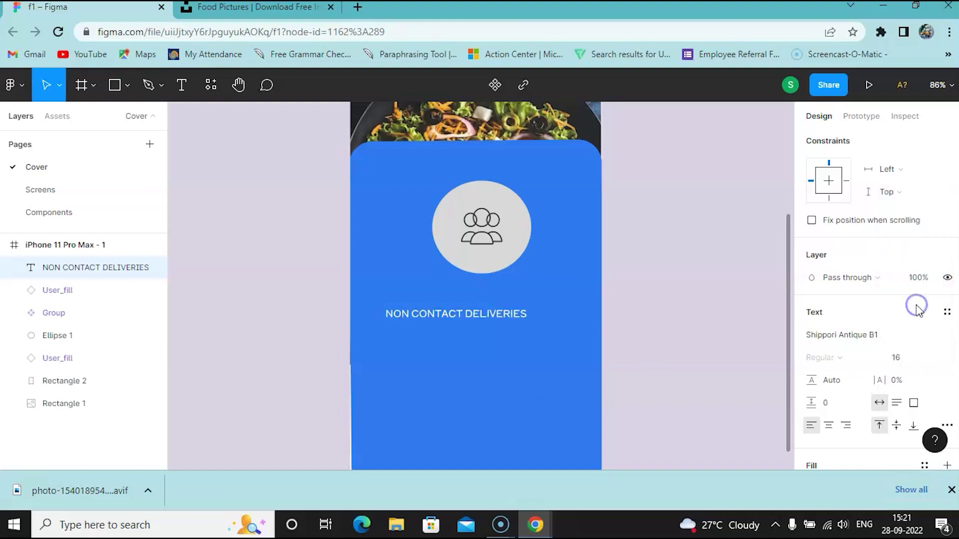
{"action": "left_click", "coordinate": [931, 362]}
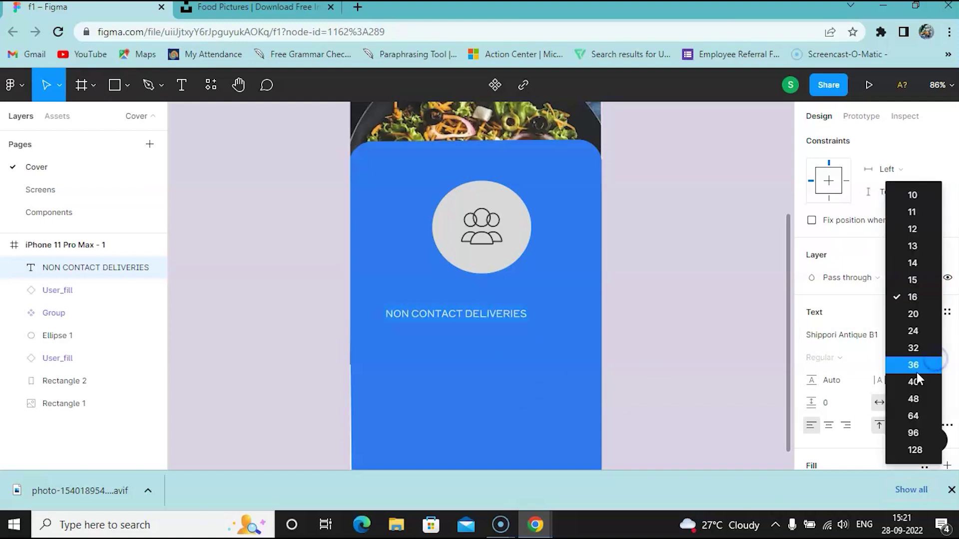
{"action": "left_click", "coordinate": [916, 370]}
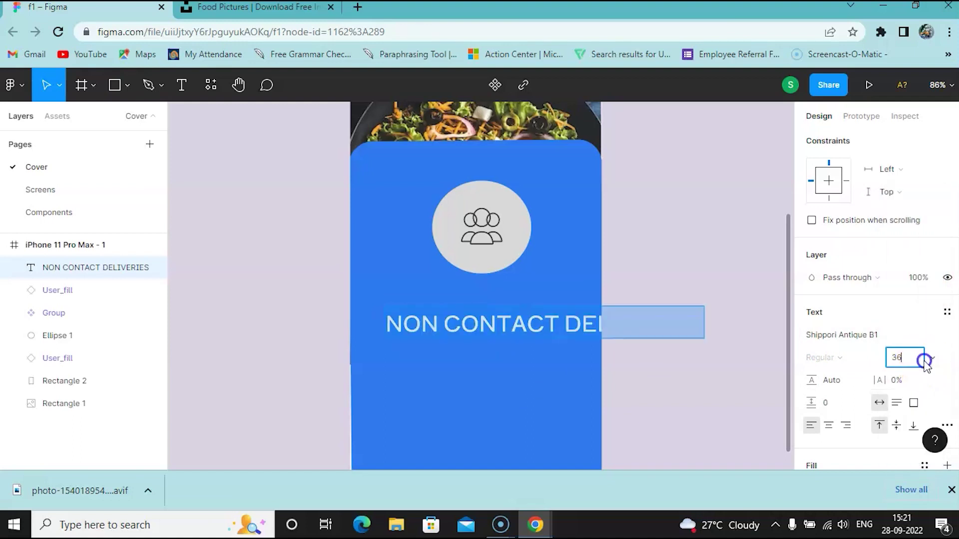
Step: Try to reduce the "NON CONTACT DELIVERIES" text to font size 24
{"action": "left_click", "coordinate": [932, 363]}
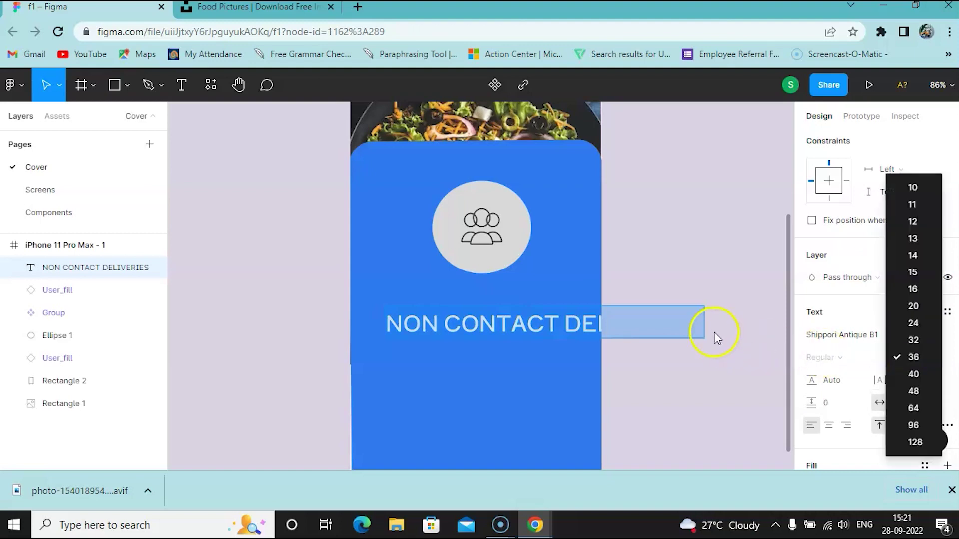
{"action": "left_click", "coordinate": [706, 319]}
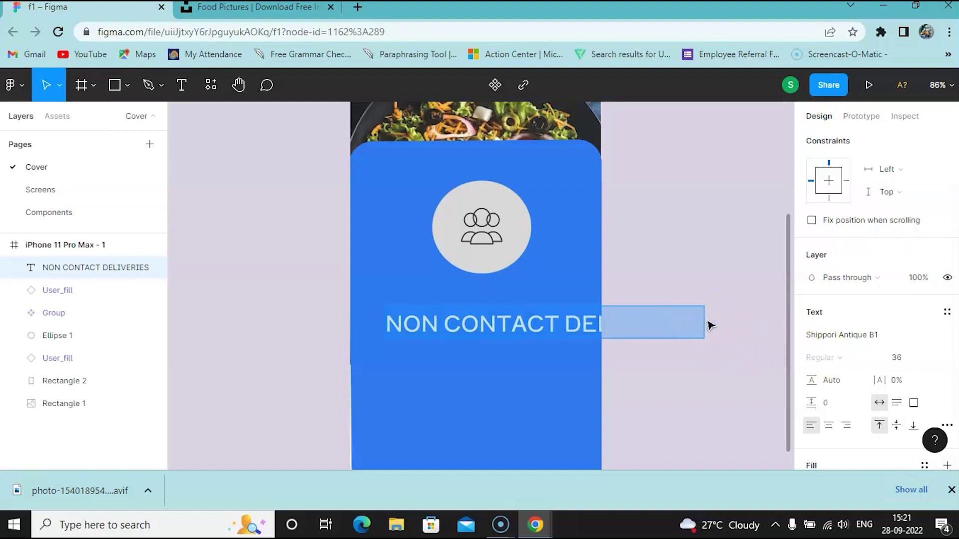
{"action": "left_click", "coordinate": [704, 321]}
{"action": "left_click", "coordinate": [618, 322]}
{"action": "left_click", "coordinate": [921, 357]}
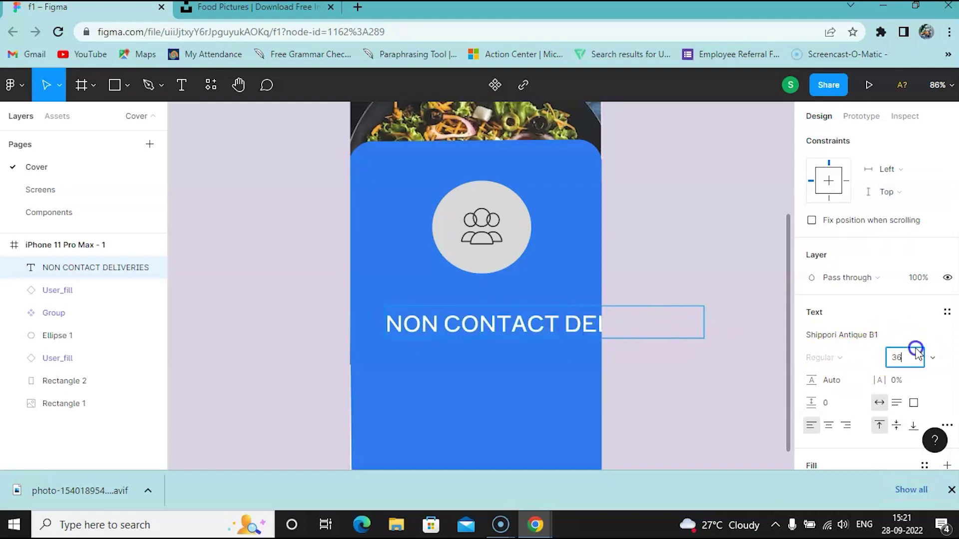
{"action": "left_click", "coordinate": [928, 357]}
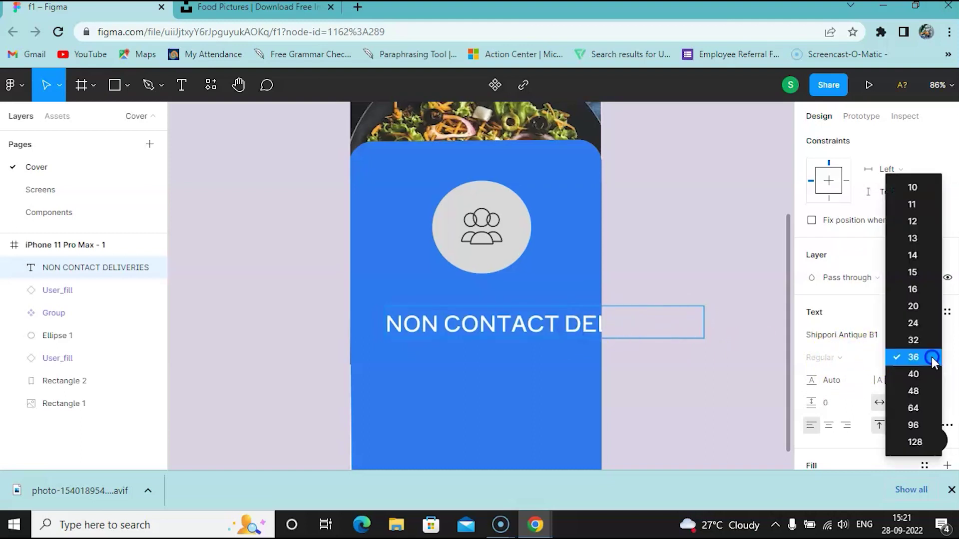
{"action": "left_click", "coordinate": [918, 322]}
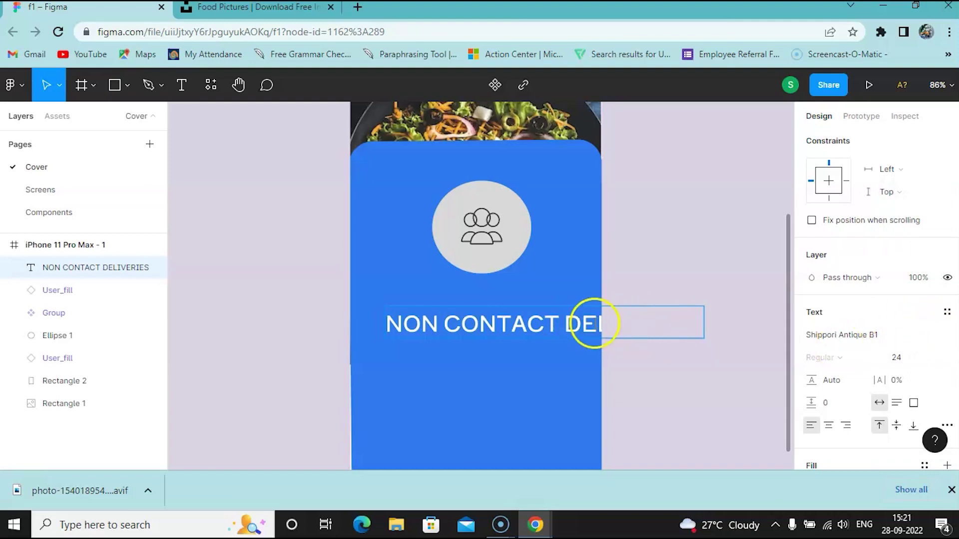
{"action": "key", "text": "Escape"}
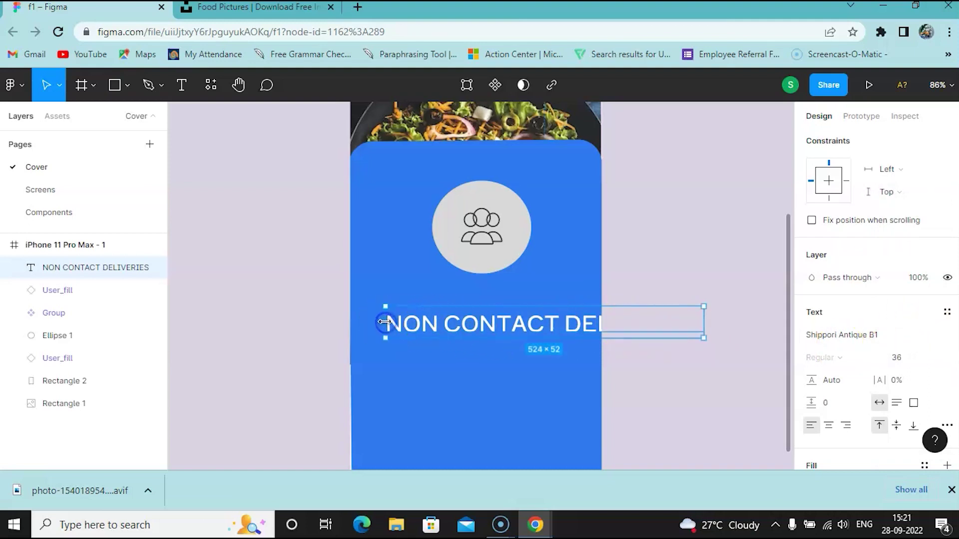
Step: Resize the text box to about 323 × 106 so the heading wraps onto two lines, and set its font size to 32
{"action": "left_click_drag", "start_coordinate": [703, 338], "coordinate": [582, 371]}
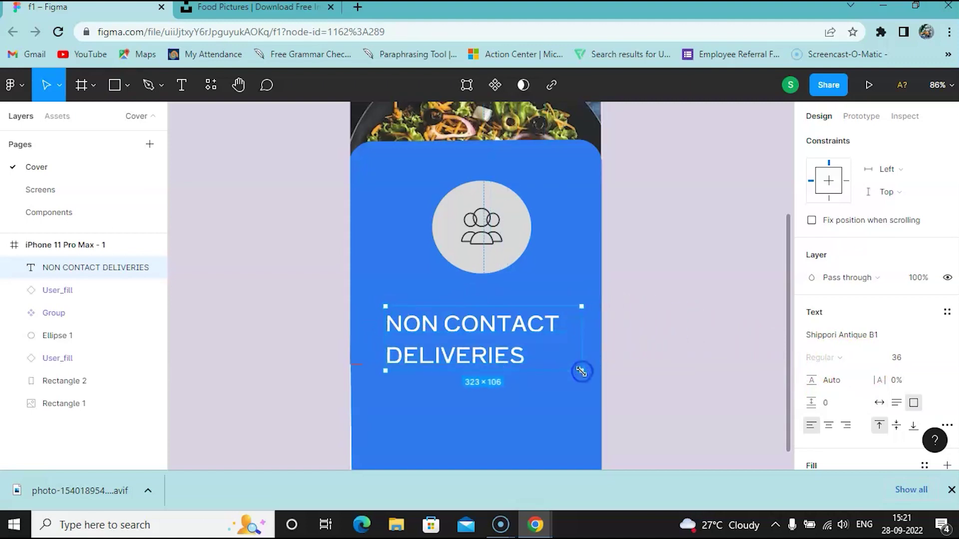
{"action": "double_click", "coordinate": [393, 348]}
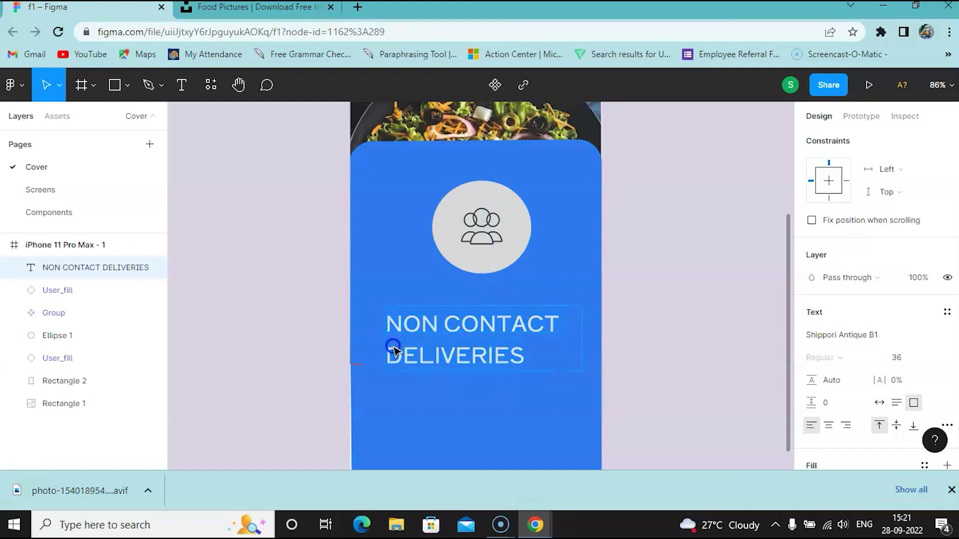
{"action": "left_click", "coordinate": [398, 356]}
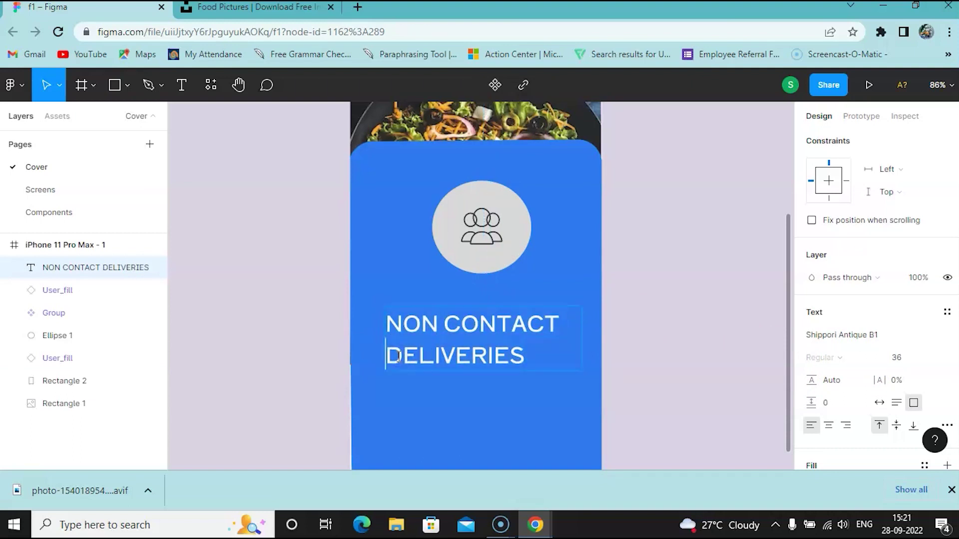
{"action": "left_click_drag", "start_coordinate": [398, 355], "coordinate": [381, 323]}
{"action": "left_click", "coordinate": [933, 356]}
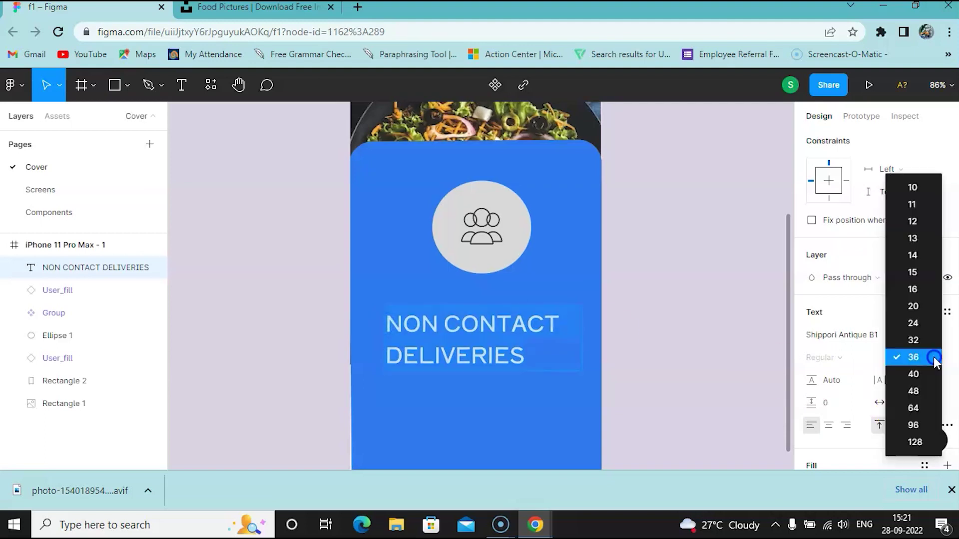
{"action": "left_click", "coordinate": [923, 339]}
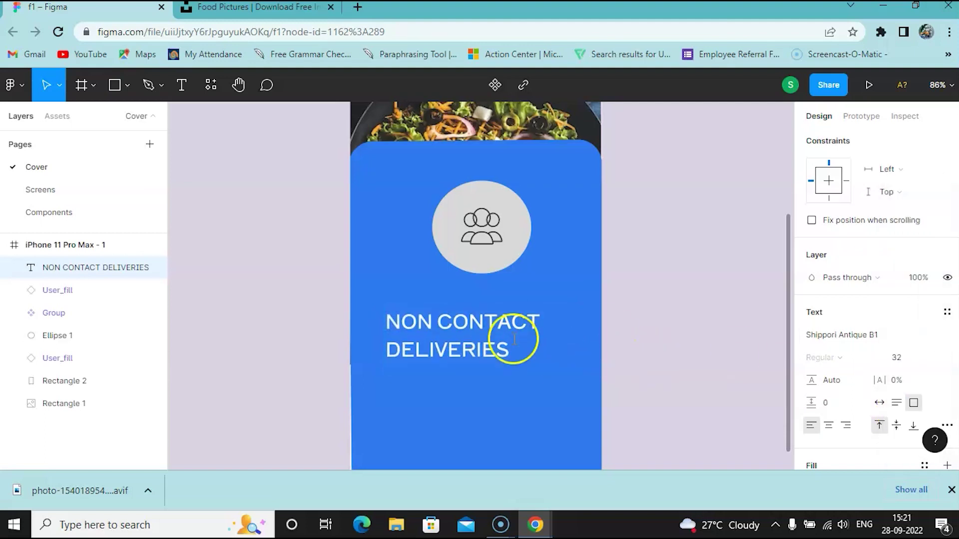
Step: Move the two-line heading slightly up and to the right, closer to the grey icon circle
{"action": "left_click", "coordinate": [386, 351]}
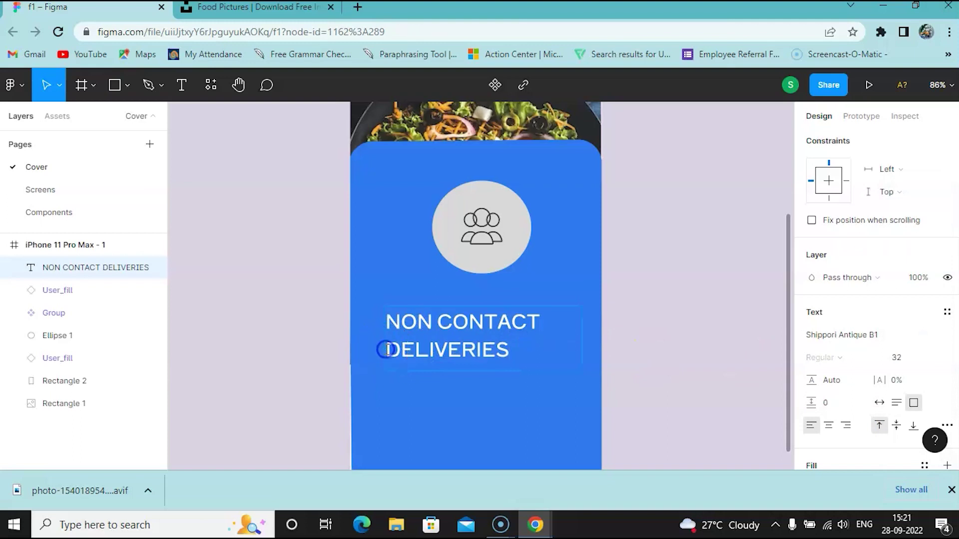
{"action": "left_click", "coordinate": [583, 353]}
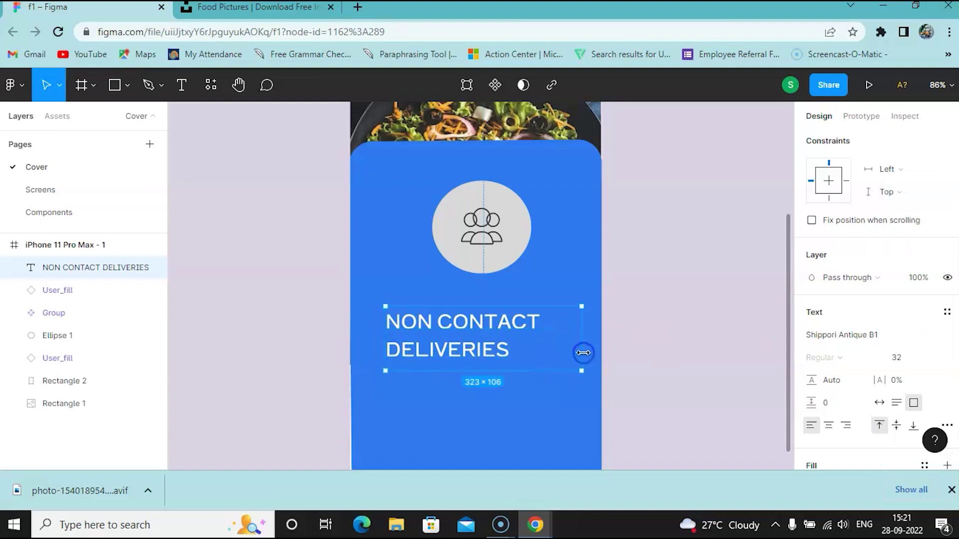
{"action": "left_click_drag", "start_coordinate": [574, 349], "coordinate": [584, 328]}
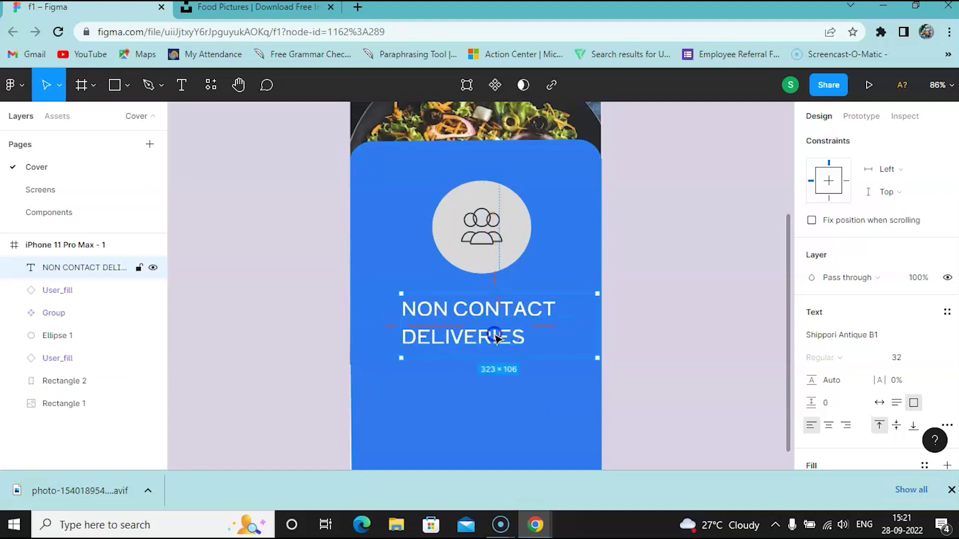
Step: Center the two lines of the "NON CONTACT DELIVERIES" heading beneath the icon circle and clear the selection
{"action": "double_click", "coordinate": [495, 336]}
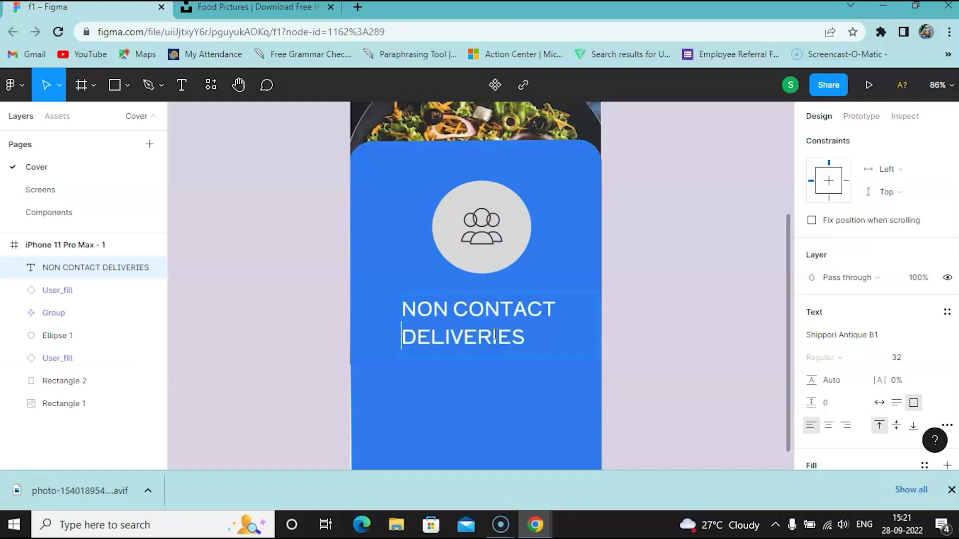
{"action": "left_click", "coordinate": [426, 331]}
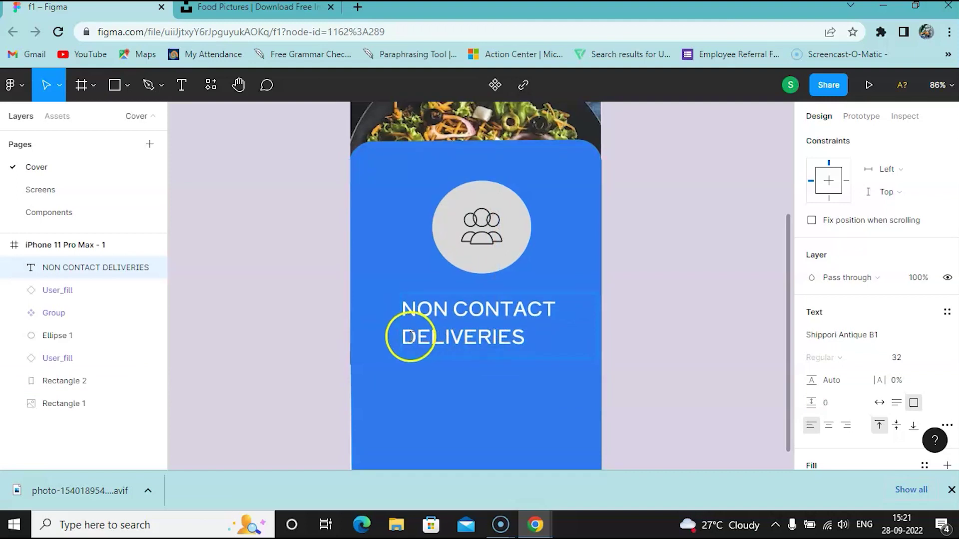
{"action": "left_click", "coordinate": [528, 340]}
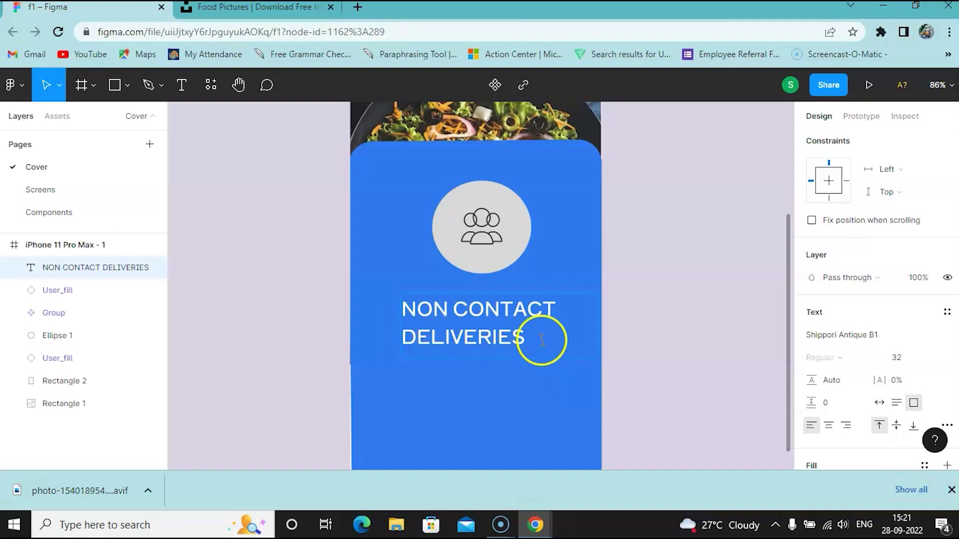
{"action": "left_click", "coordinate": [425, 311]}
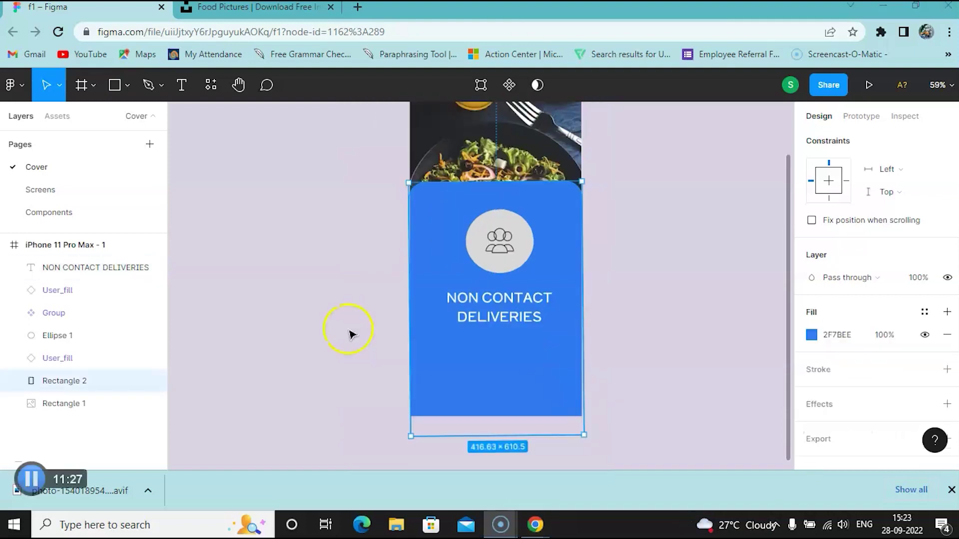
{"action": "left_click", "coordinate": [388, 336]}
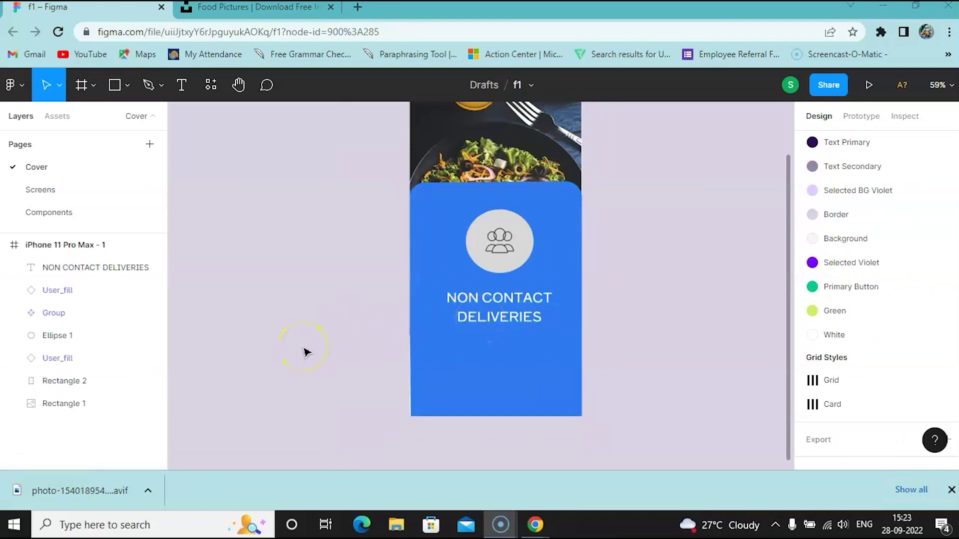
{"action": "left_click", "coordinate": [439, 343]}
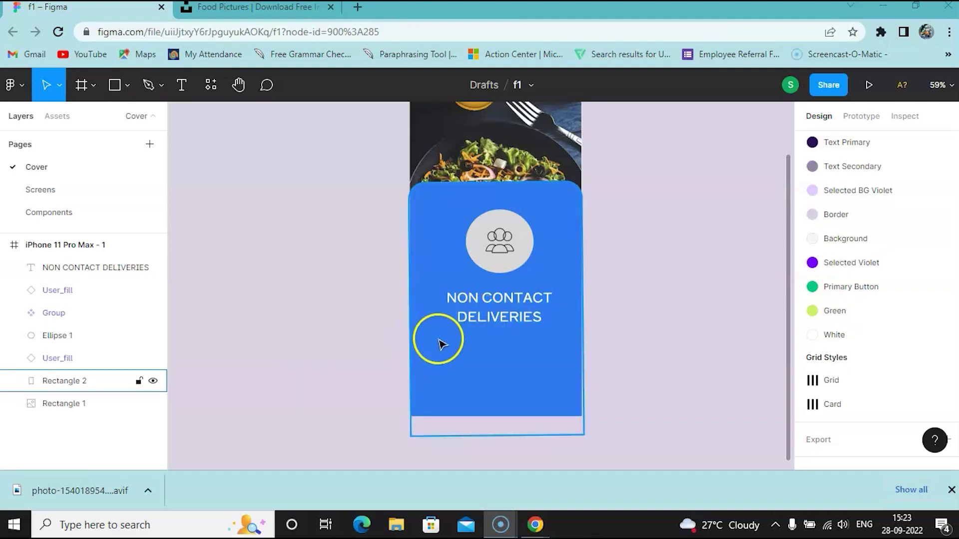
{"action": "left_click", "coordinate": [439, 346]}
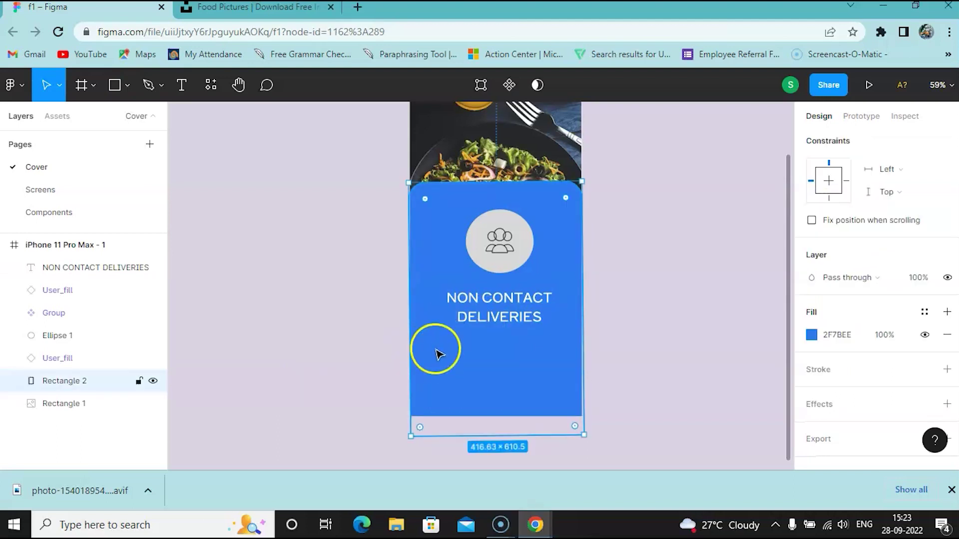
{"action": "key", "text": "t"}
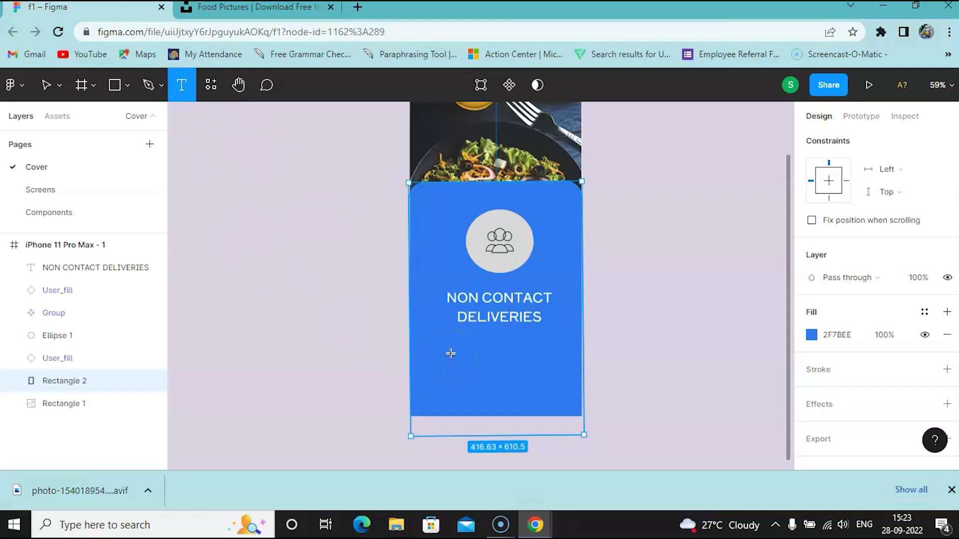
{"action": "key", "text": "o"}
{"action": "scroll", "coordinate": [450, 354], "scroll_direction": "up", "scroll_amount": 5}
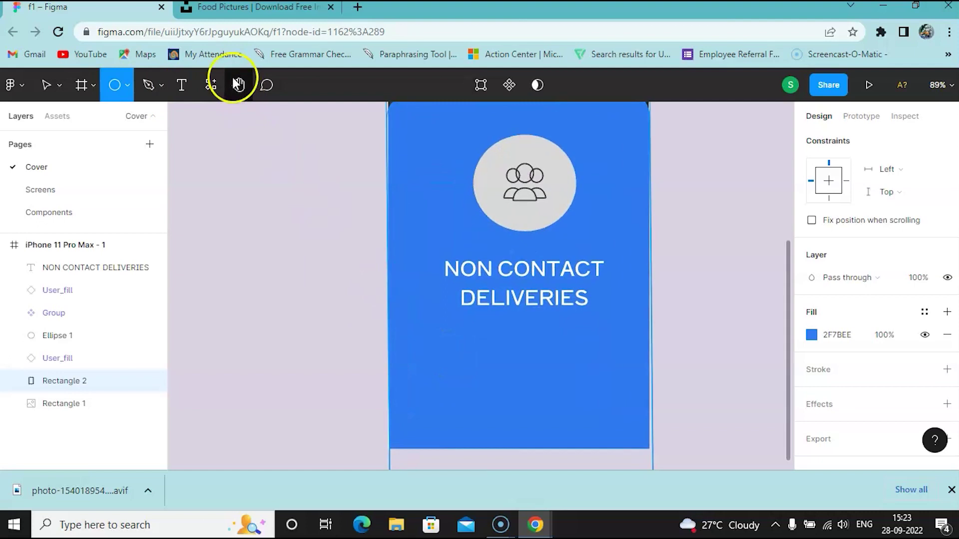
{"action": "left_click", "coordinate": [183, 86]}
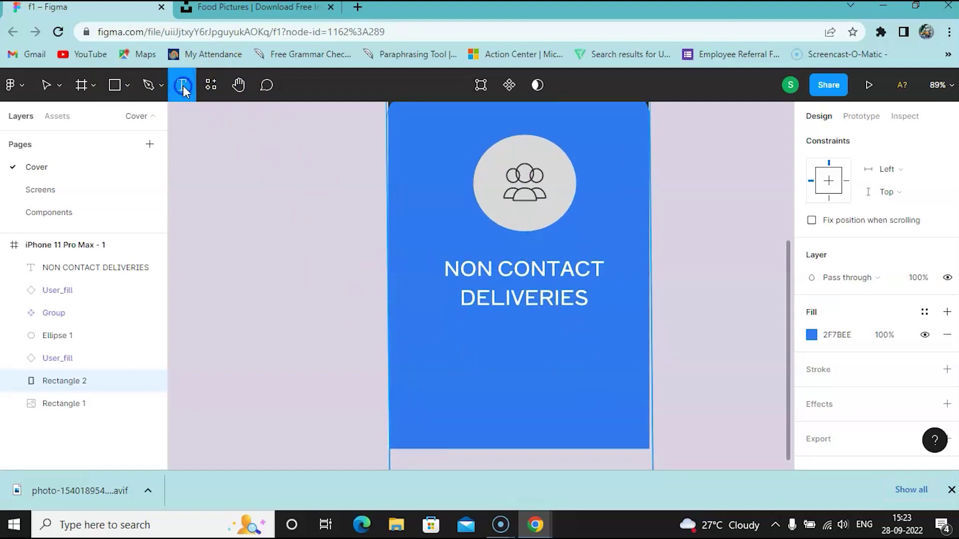
{"action": "left_click", "coordinate": [422, 336]}
{"action": "left_click", "coordinate": [422, 339]}
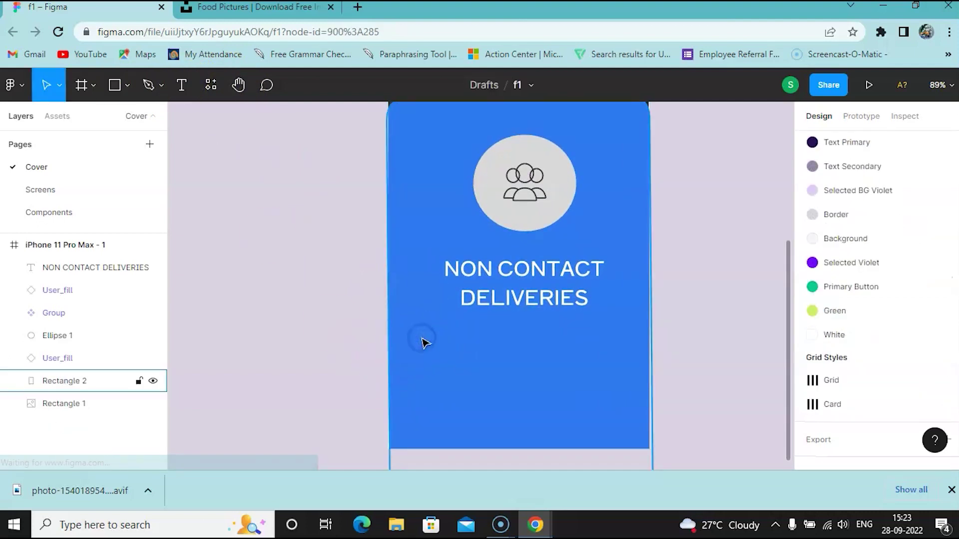
{"action": "left_click", "coordinate": [427, 344]}
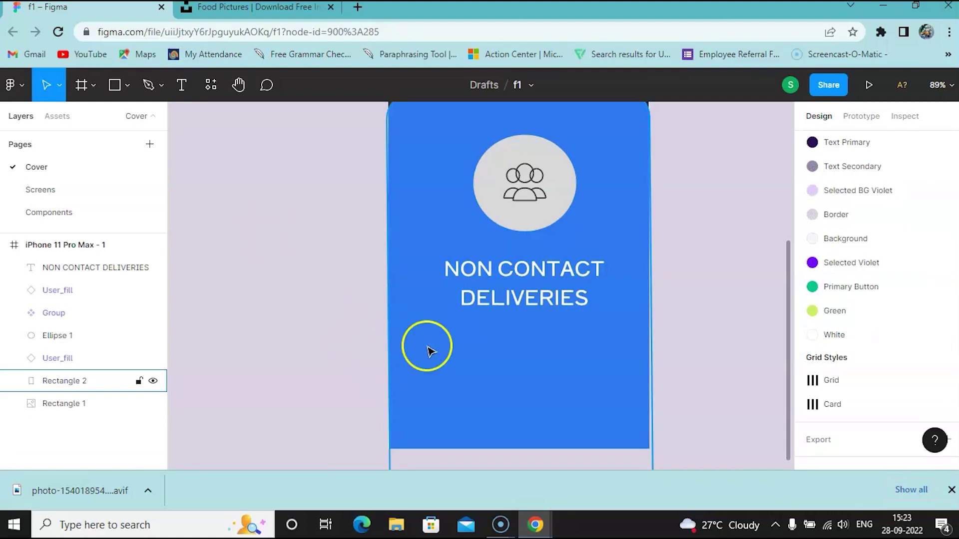
Step: Add a "Food" text on the blue panel, below the heading near the panel's left edge
{"action": "left_click", "coordinate": [184, 86]}
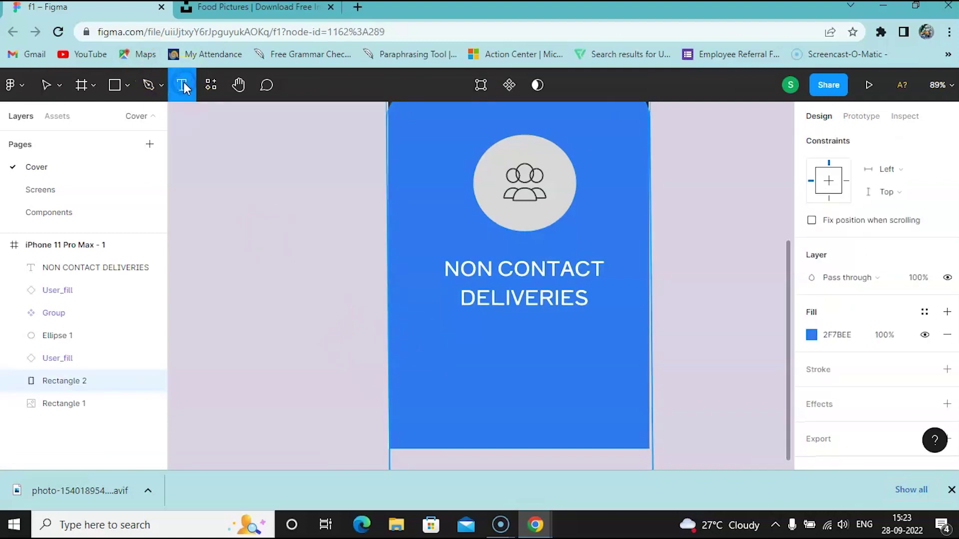
{"action": "left_click", "coordinate": [419, 333]}
{"action": "type", "text": "Food"}
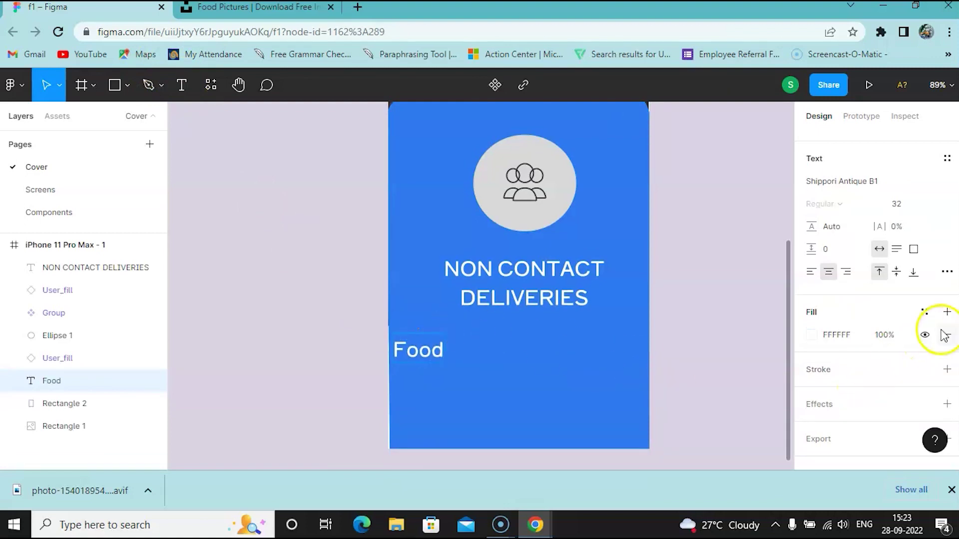
Step: Try to set the font size of the "Food" text to 16
{"action": "left_click", "coordinate": [918, 209]}
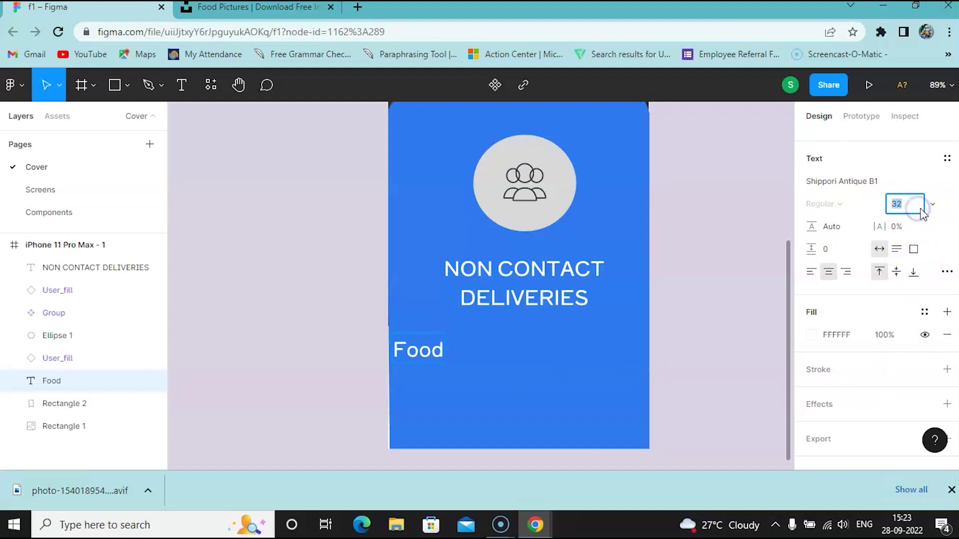
{"action": "left_click", "coordinate": [933, 205]}
{"action": "left_click", "coordinate": [924, 223]}
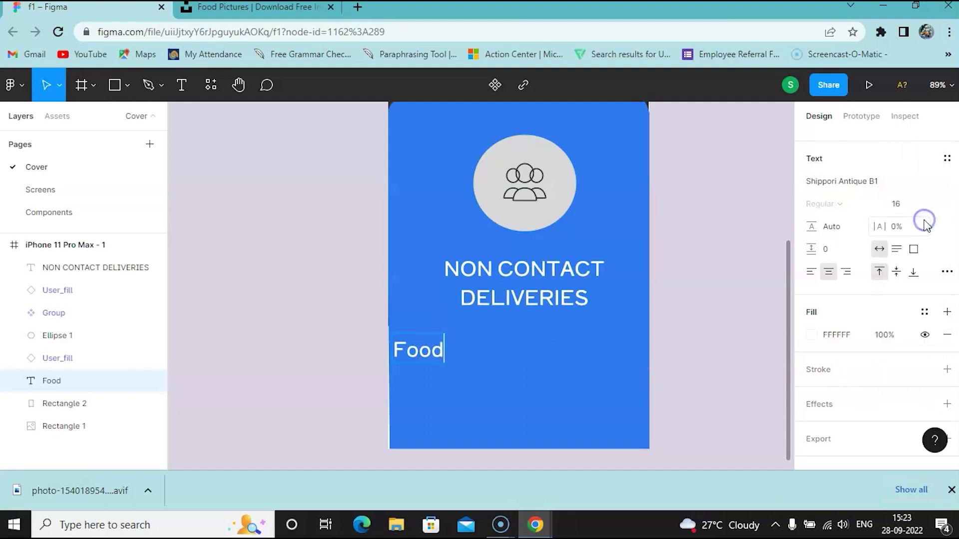
Step: Clear the caption's text, set its font size to 16 and enter "Food" again
{"action": "key", "text": "BackSpace"}
{"action": "key", "text": "BackSpace"}
{"action": "key", "text": "BackSpace"}
{"action": "key", "text": "BackSpace"}
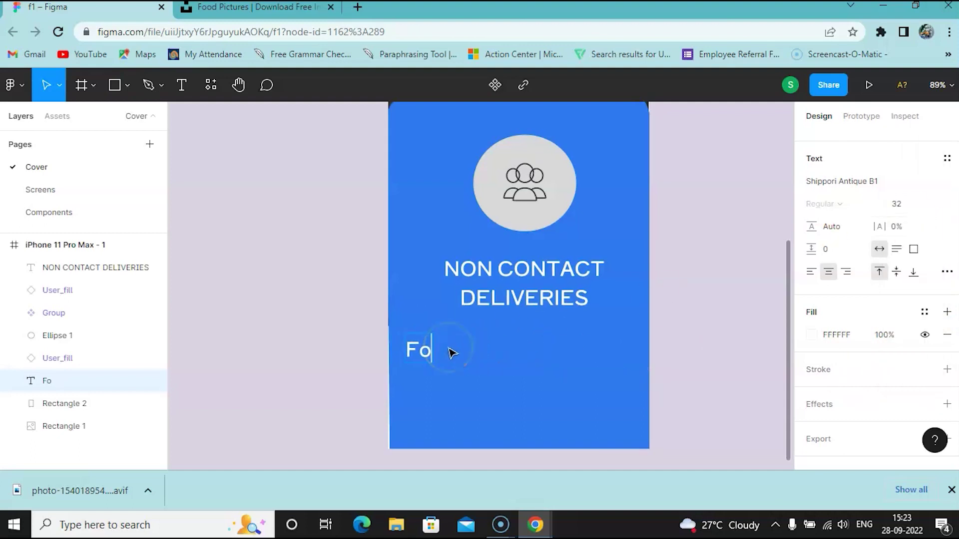
{"action": "key", "text": "BackSpace"}
{"action": "left_click", "coordinate": [941, 209]}
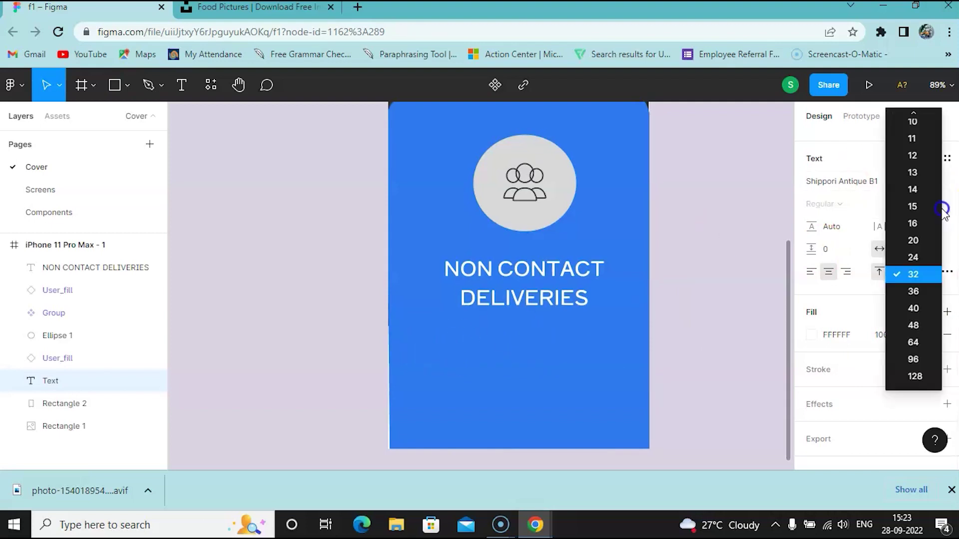
{"action": "left_click", "coordinate": [925, 223]}
{"action": "type", "text": "Food"}
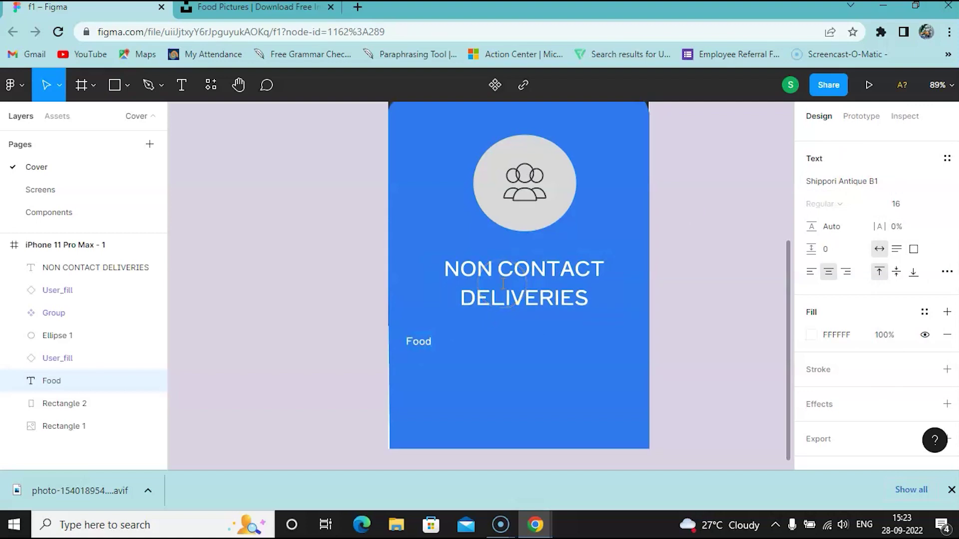
Step: Extend the "Food" caption with an opening quotation mark and a row of trailing dots, and move it under the heading's middle
{"action": "type", "text": "....."}
{"action": "left_click", "coordinate": [830, 274]}
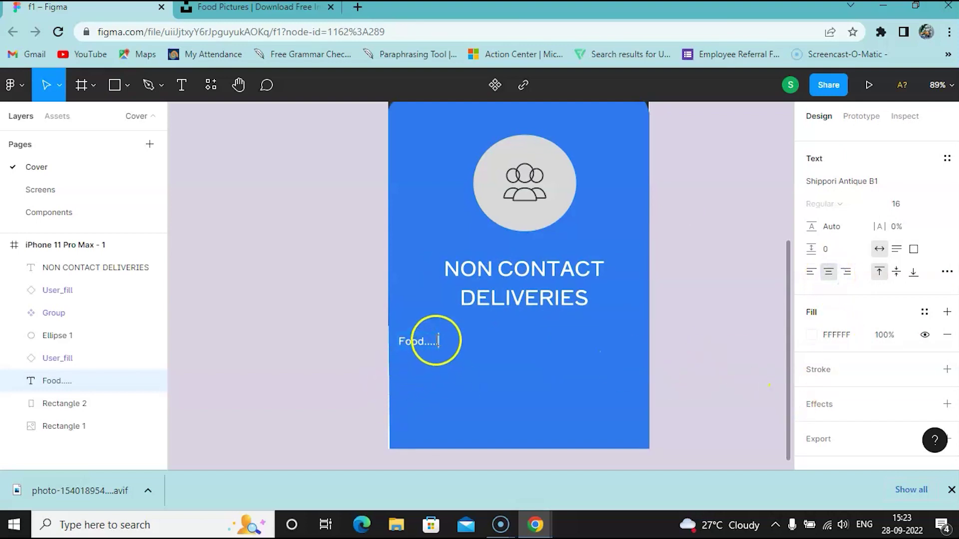
{"action": "left_click", "coordinate": [402, 344]}
{"action": "type", "text": "\""}
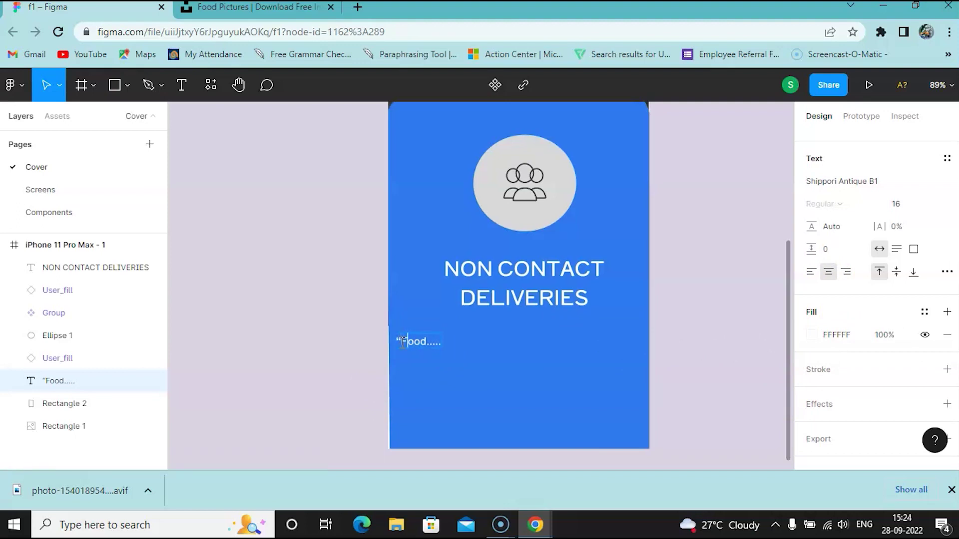
{"action": "key", "text": "End"}
{"action": "type", "text": ";"}
{"action": "key", "text": "Escape"}
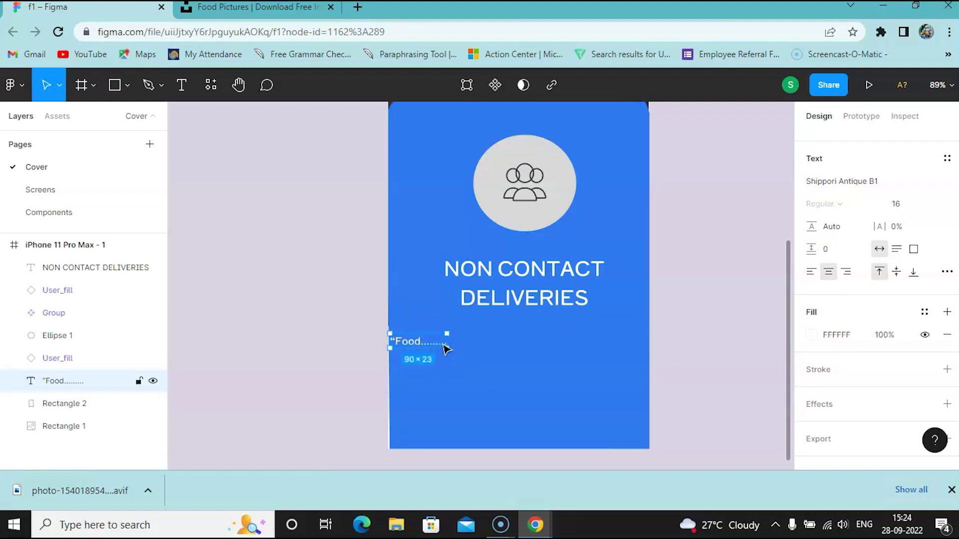
{"action": "left_click_drag", "start_coordinate": [443, 348], "coordinate": [664, 298]}
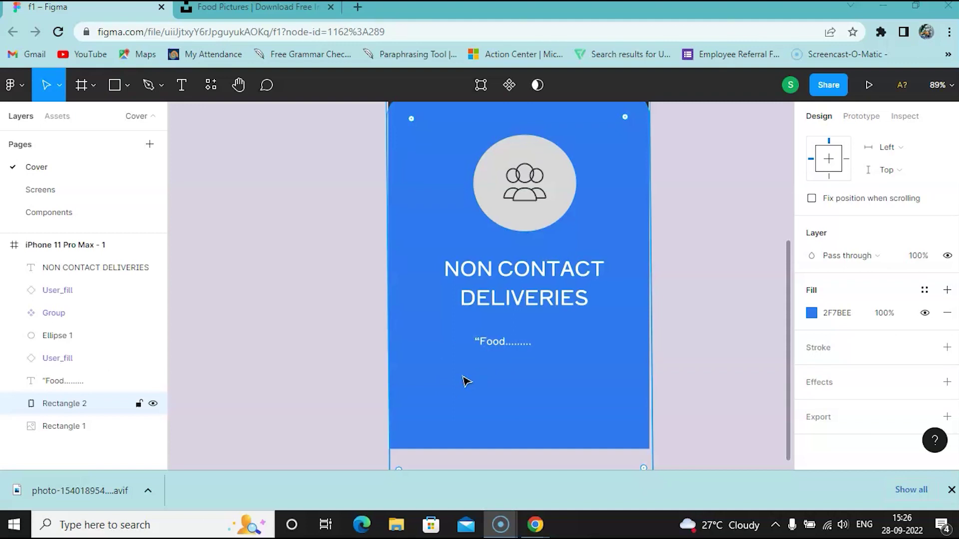
{"action": "left_click", "coordinate": [441, 374]}
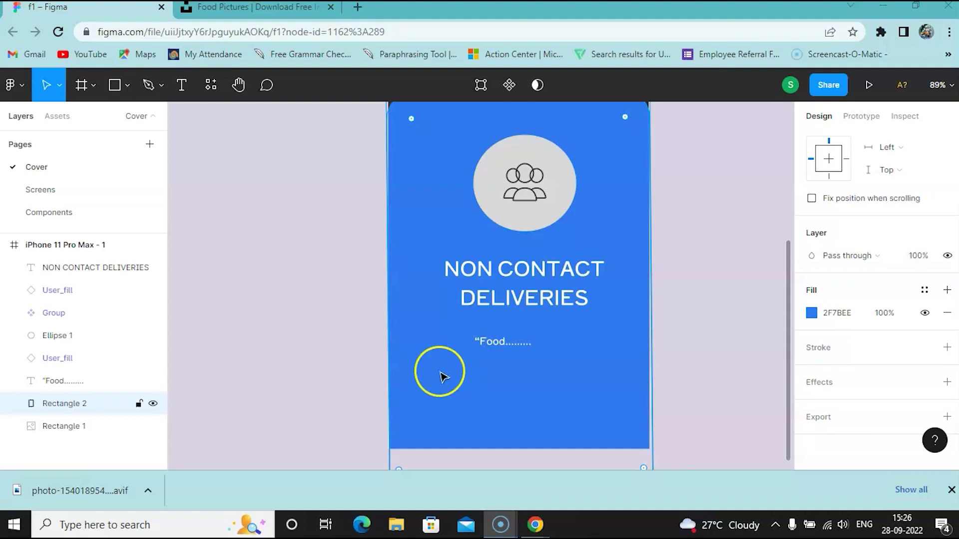
Step: Draw a rectangle of about 333 × 58 below the "Food" caption as a wide button
{"action": "left_click", "coordinate": [253, 150]}
{"action": "left_click", "coordinate": [181, 86]}
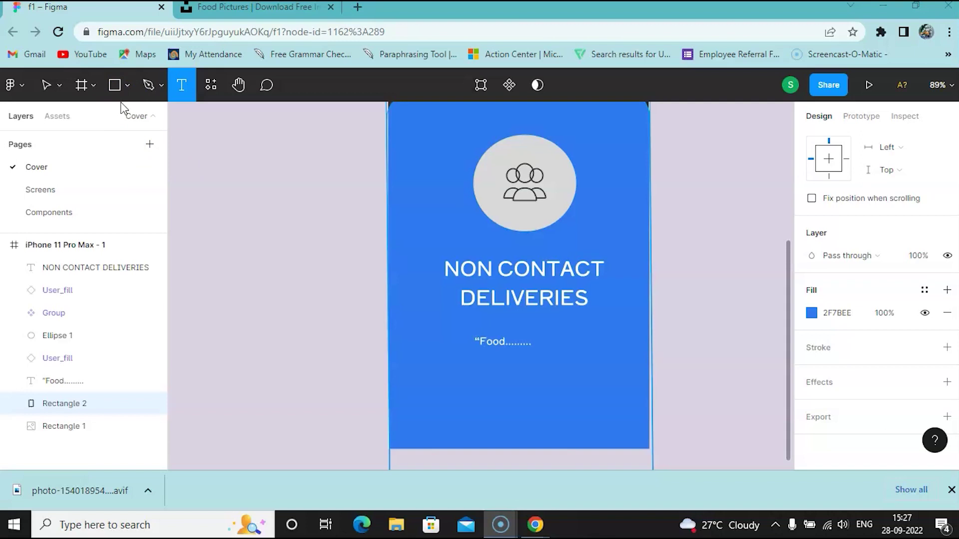
{"action": "left_click", "coordinate": [122, 86]}
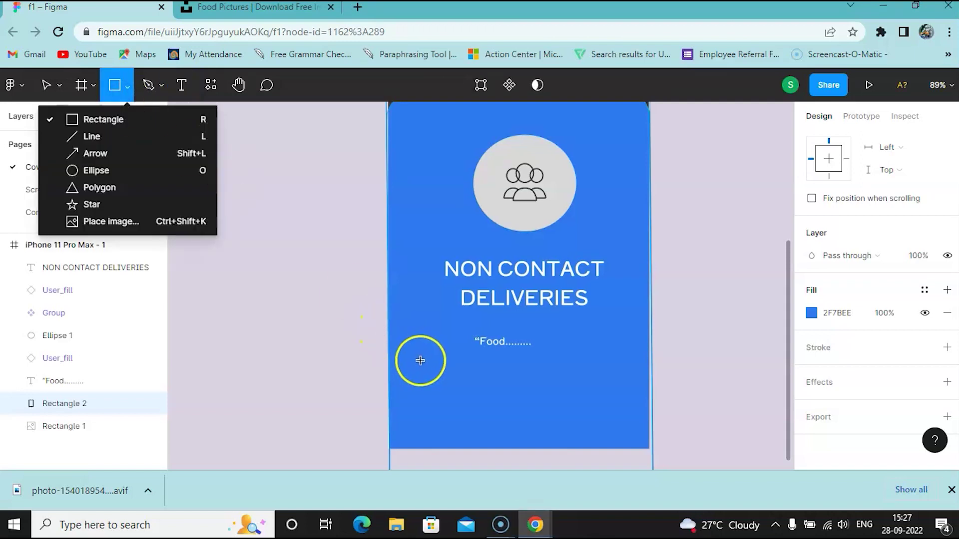
{"action": "left_click_drag", "start_coordinate": [416, 365], "coordinate": [605, 379]}
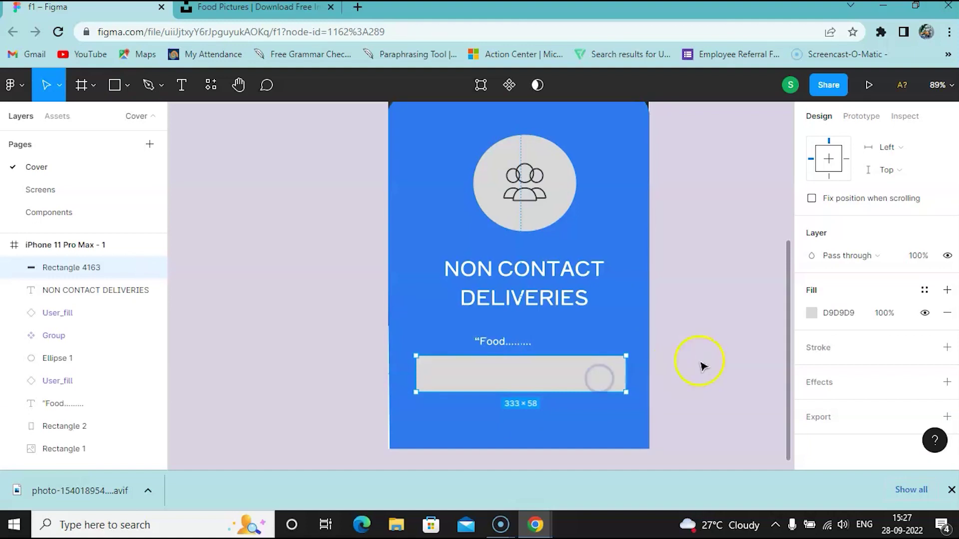
Step: Fill the button rectangle with the violet-blue color 5531E4
{"action": "left_click", "coordinate": [811, 313]}
{"action": "left_click_drag", "start_coordinate": [774, 317], "coordinate": [747, 318]}
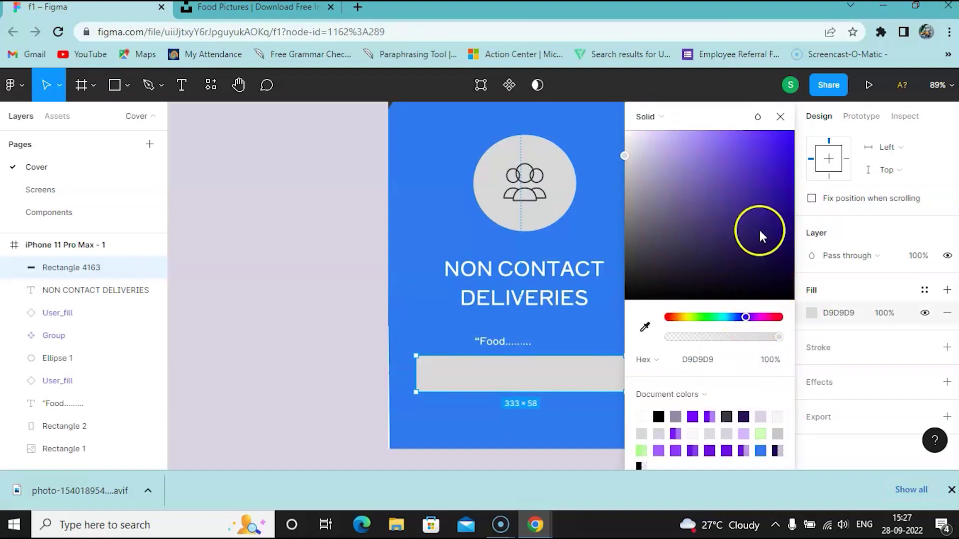
{"action": "left_click", "coordinate": [759, 153]}
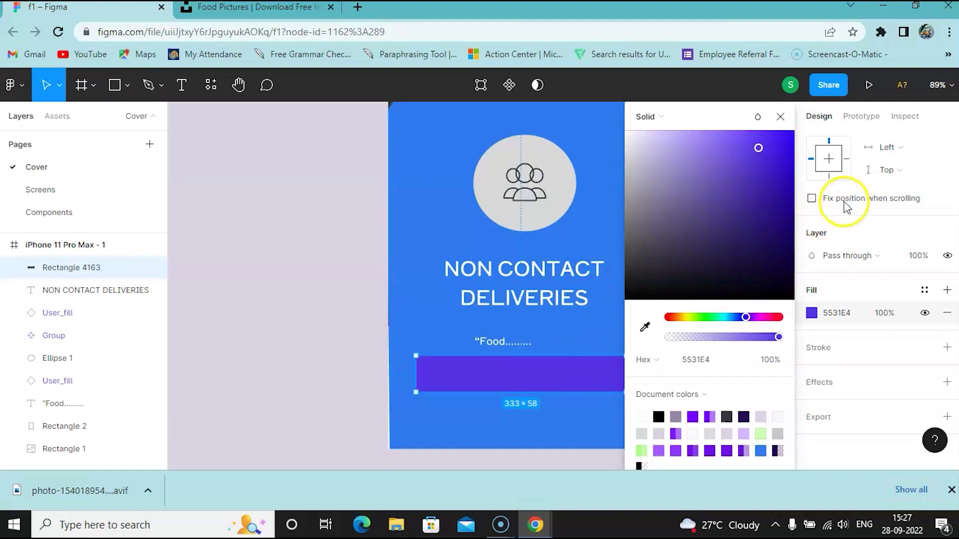
{"action": "left_click", "coordinate": [779, 119]}
{"action": "scroll", "coordinate": [853, 192], "scroll_direction": "up", "scroll_amount": 1}
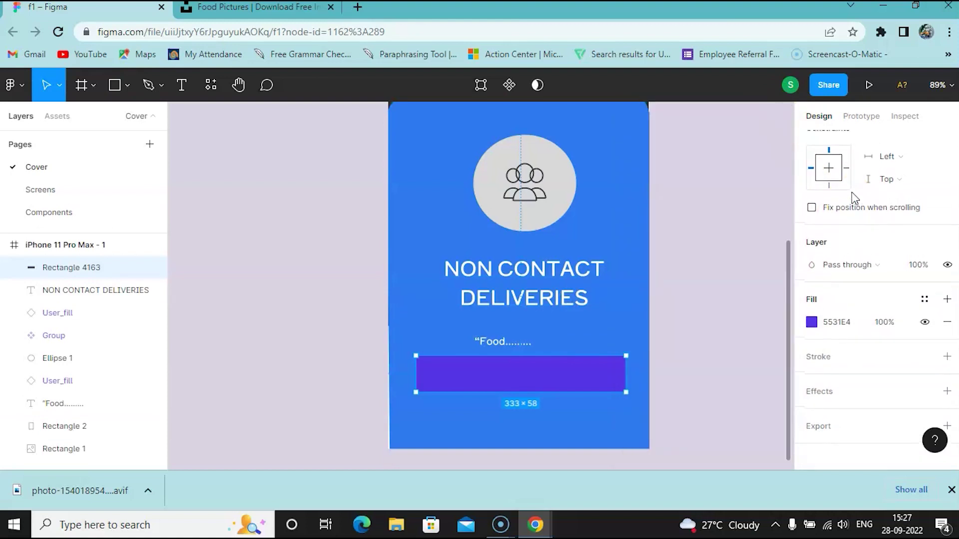
Step: Add an "ORDER NOW" label on the purple button and center it within the button
{"action": "left_click", "coordinate": [789, 248]}
{"action": "left_click", "coordinate": [189, 90]}
{"action": "left_click", "coordinate": [460, 371]}
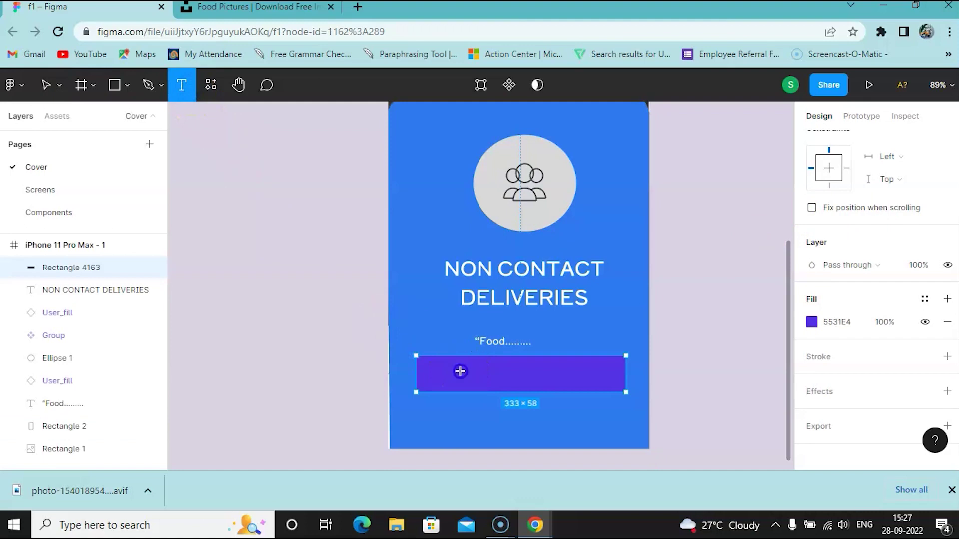
{"action": "type", "text": "ORDE"}
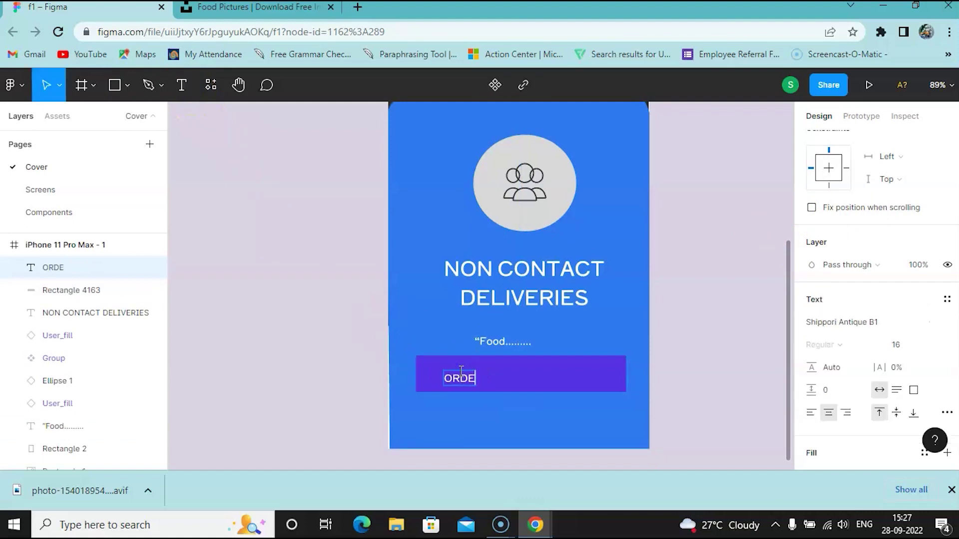
{"action": "type", "text": "R NOW"}
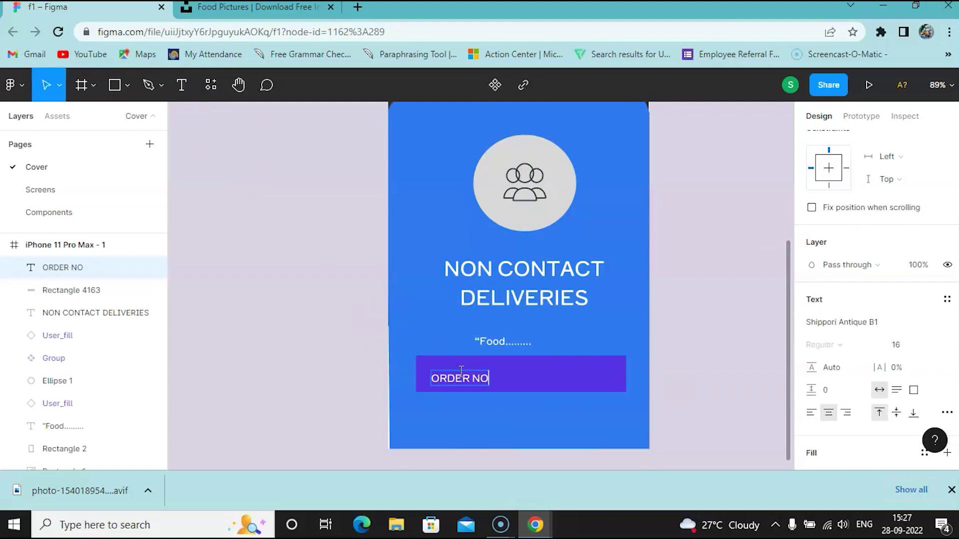
{"action": "left_click", "coordinate": [480, 383]}
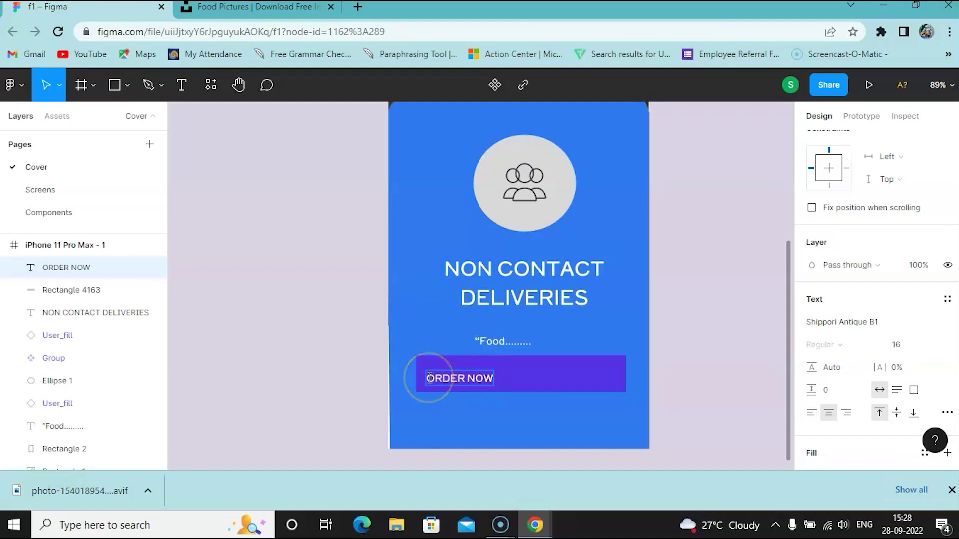
{"action": "left_click_drag", "start_coordinate": [429, 378], "coordinate": [494, 385]}
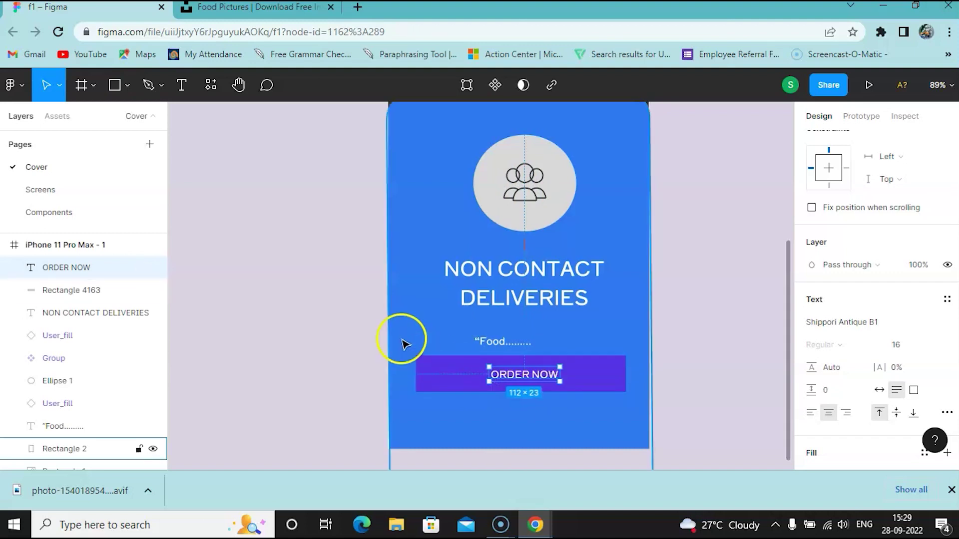
Step: Add a "DISMISS" text below the purple button and left-align it
{"action": "left_click", "coordinate": [180, 88]}
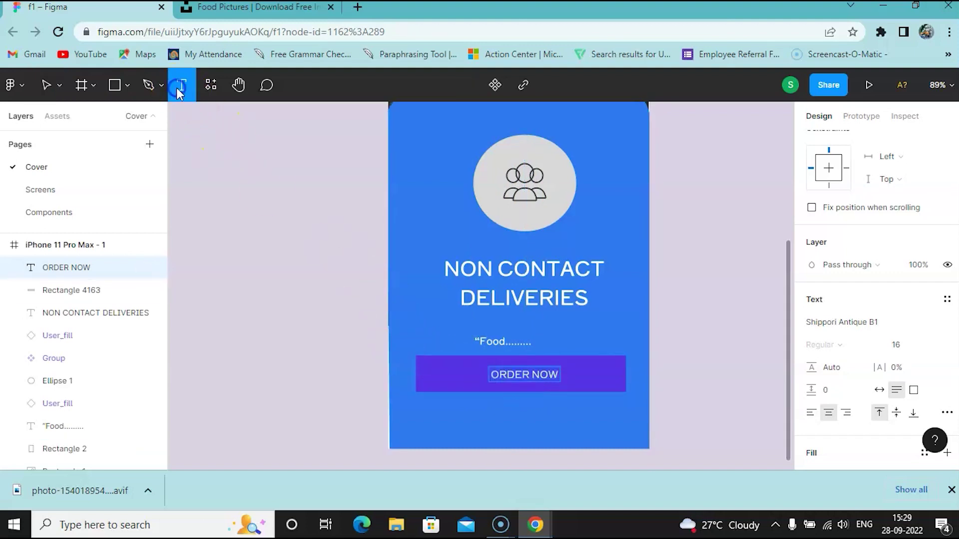
{"action": "left_click", "coordinate": [490, 418]}
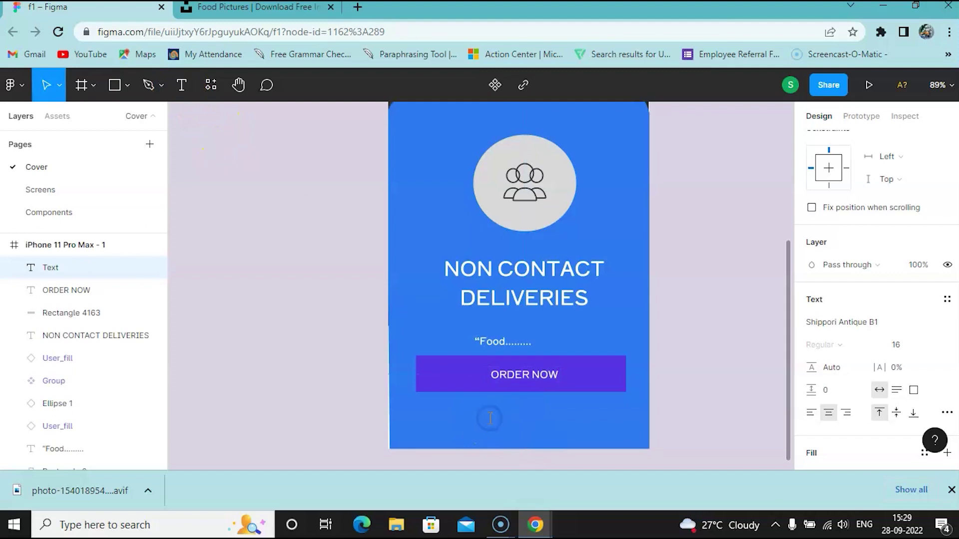
{"action": "type", "text": "DISMISS"}
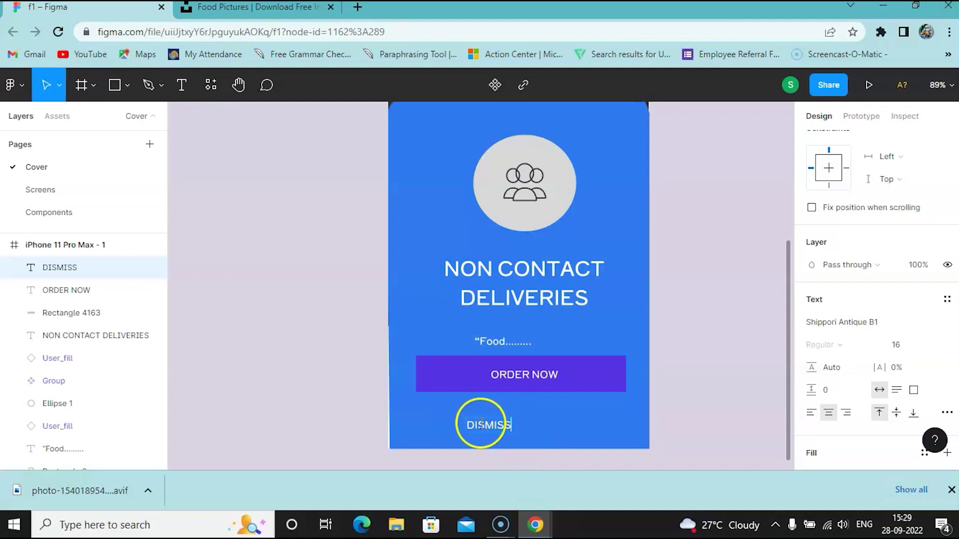
{"action": "left_click", "coordinate": [485, 426]}
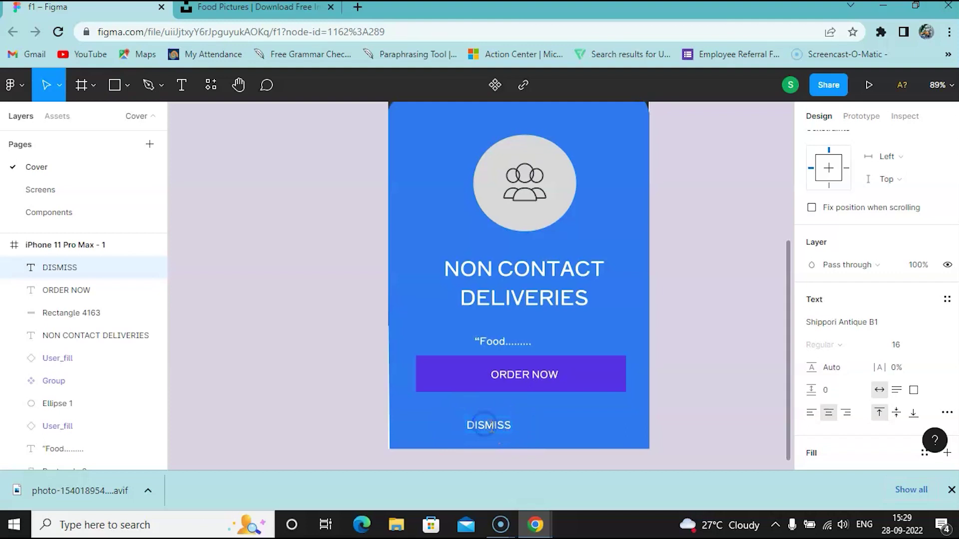
{"action": "left_click_drag", "start_coordinate": [513, 425], "coordinate": [467, 426]}
{"action": "left_click_drag", "start_coordinate": [464, 425], "coordinate": [477, 428]}
{"action": "left_click", "coordinate": [464, 428]}
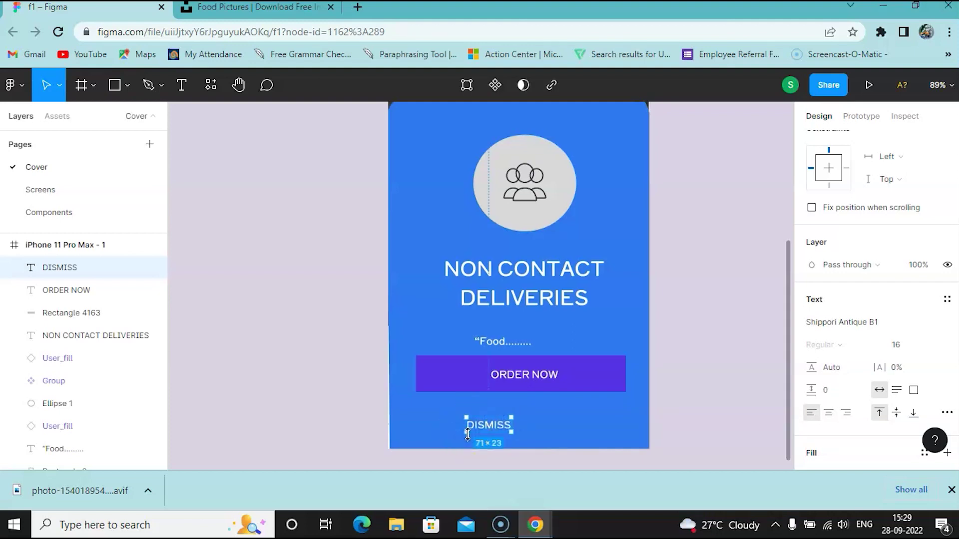
Step: Center the "DISMISS" text horizontally beneath the "ORDER NOW" button, aligned with the icon circle's vertical centerline
{"action": "left_click_drag", "start_coordinate": [469, 435], "coordinate": [502, 426]}
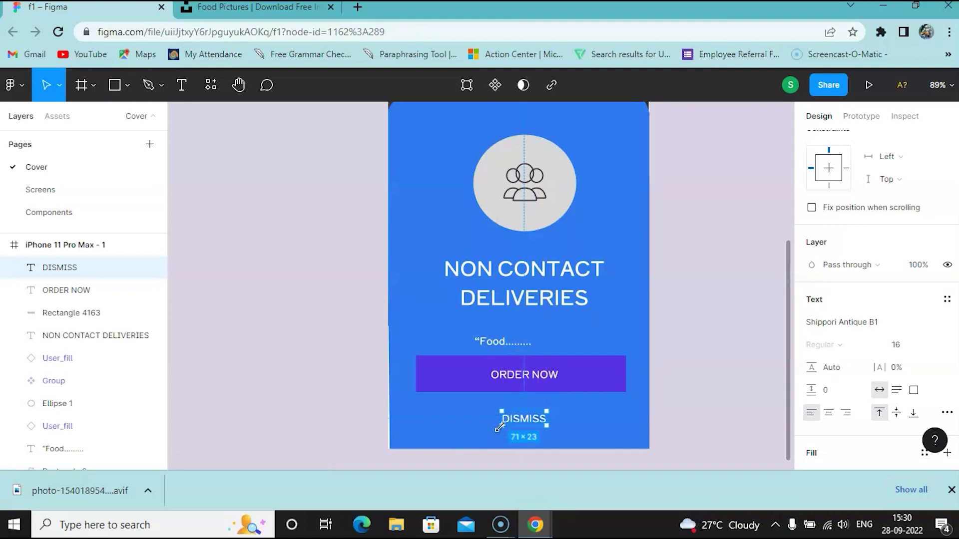
{"action": "left_click_drag", "start_coordinate": [499, 428], "coordinate": [502, 426]}
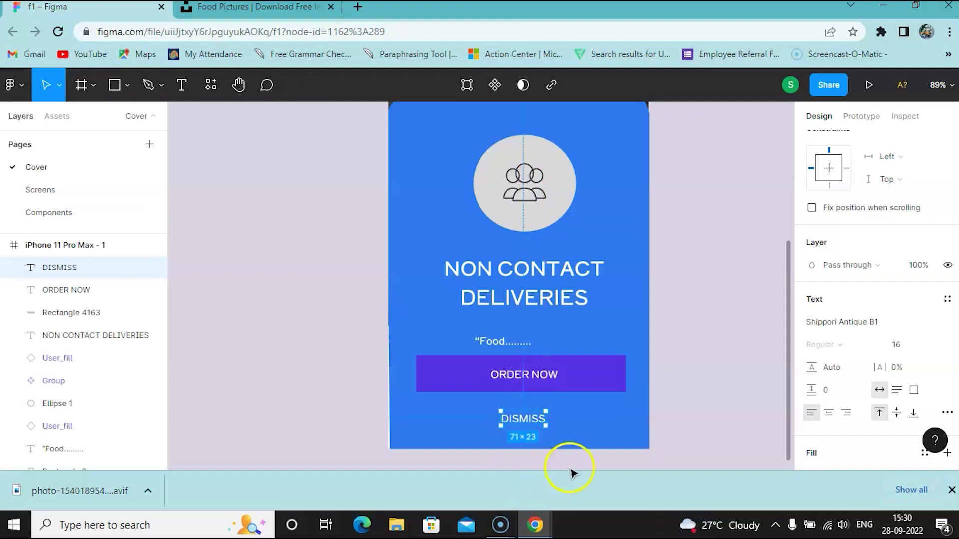
Step: Review the whole iPhone 11 Pro Max frame, from the photo header to the "DISMISS" text, and clear the selection
{"action": "scroll", "coordinate": [588, 319], "scroll_direction": "down", "scroll_amount": 5}
{"action": "scroll", "coordinate": [589, 322], "scroll_direction": "up", "scroll_amount": 3}
{"action": "scroll", "coordinate": [589, 323], "scroll_direction": "down", "scroll_amount": 1}
{"action": "scroll", "coordinate": [590, 323], "scroll_direction": "up", "scroll_amount": 3}
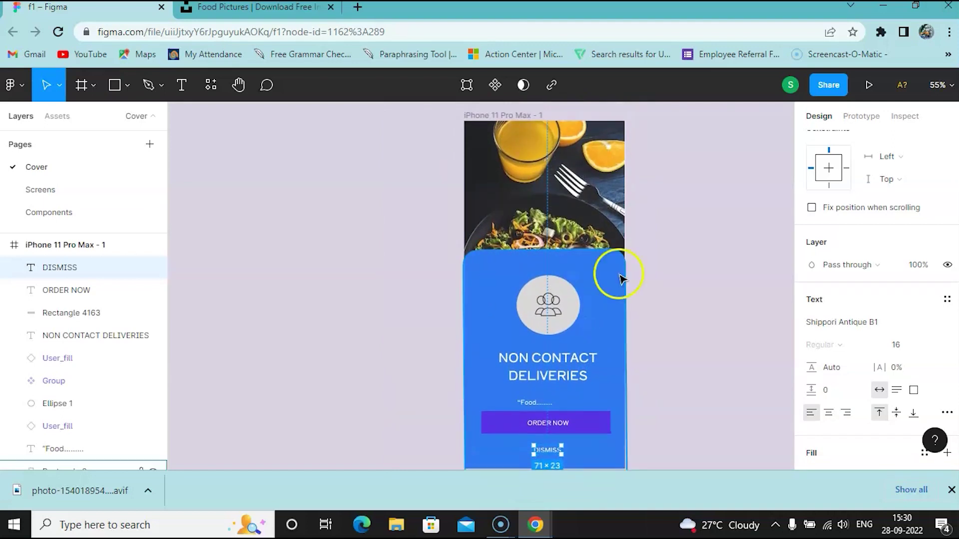
{"action": "scroll", "coordinate": [636, 235], "scroll_direction": "right", "scroll_amount": 3}
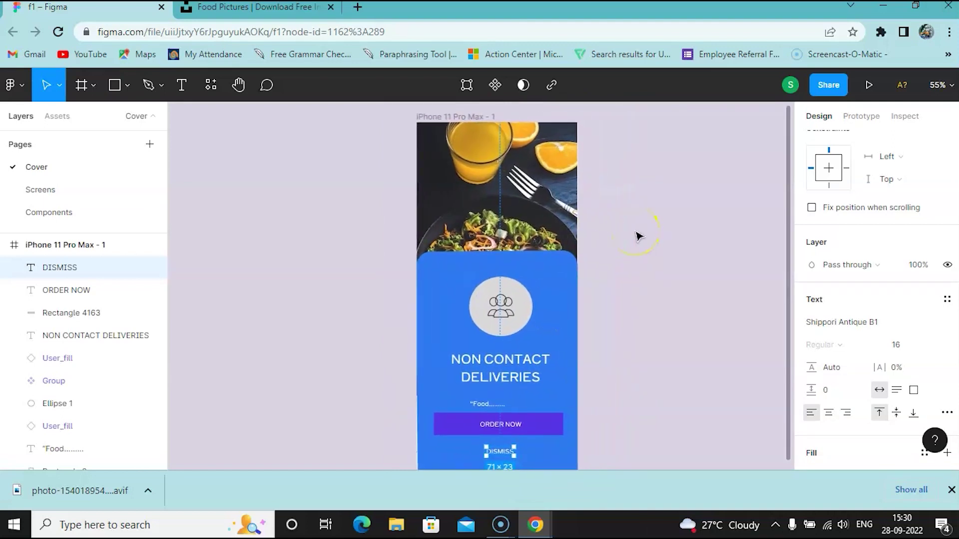
{"action": "scroll", "coordinate": [565, 239], "scroll_direction": "up", "scroll_amount": 1}
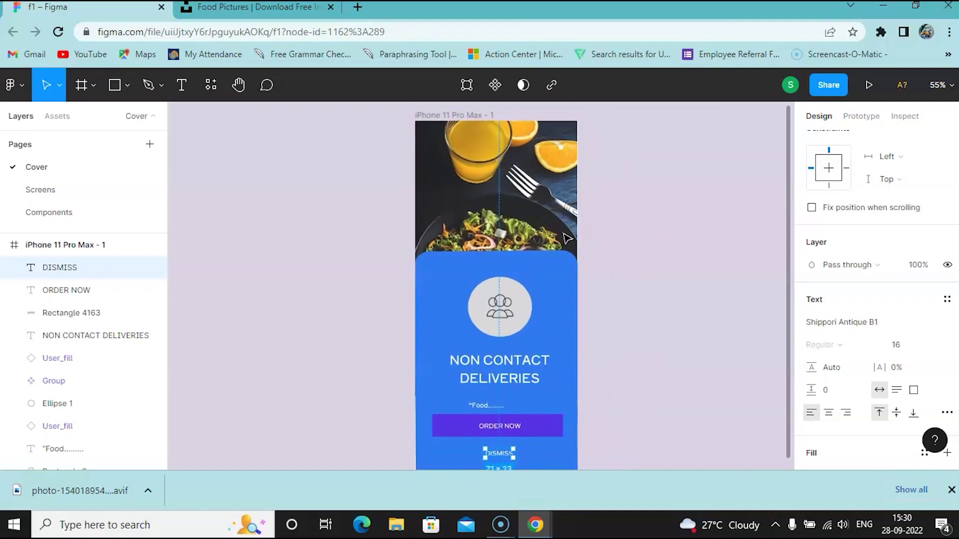
{"action": "scroll", "coordinate": [568, 239], "scroll_direction": "down", "scroll_amount": 1}
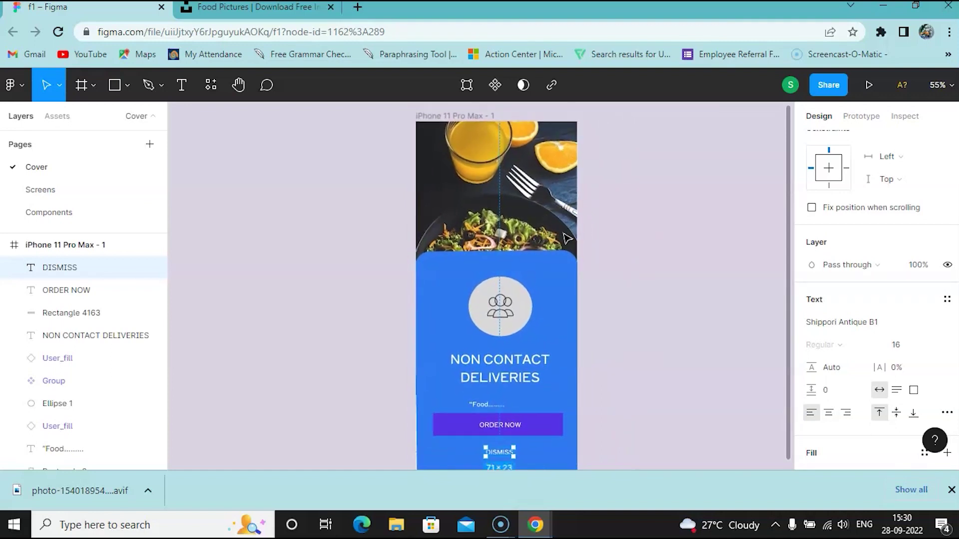
{"action": "scroll", "coordinate": [568, 238], "scroll_direction": "down", "scroll_amount": 1}
{"action": "left_click", "coordinate": [619, 159]}
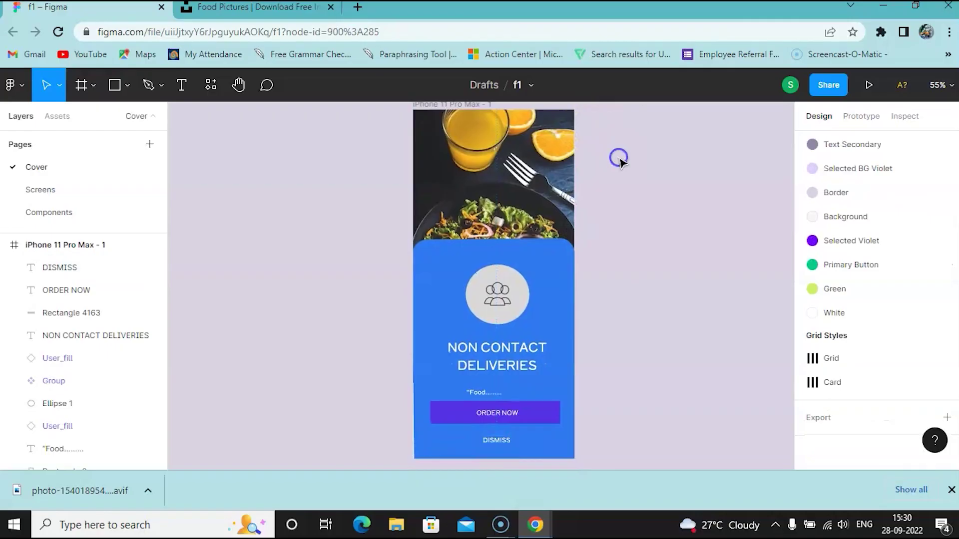